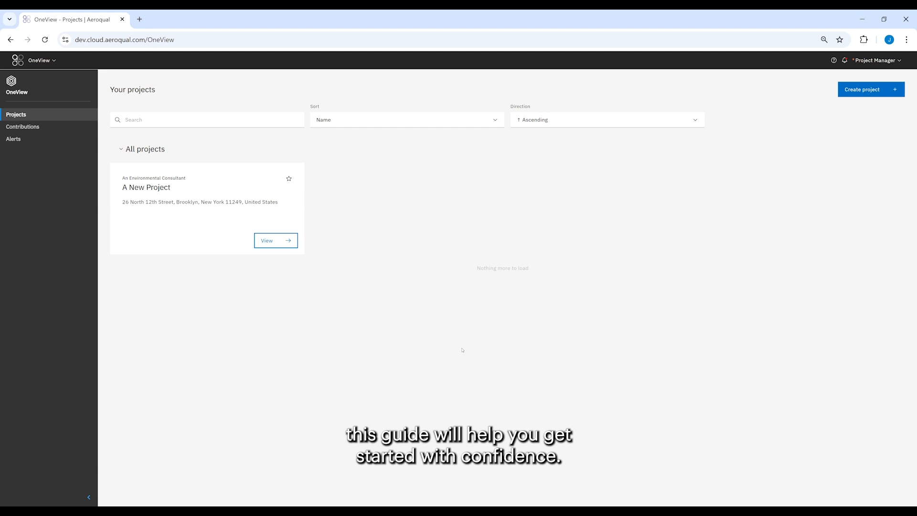
- Open the project A New Project and look over its monitoring locations map and instruments list
click(289, 239)
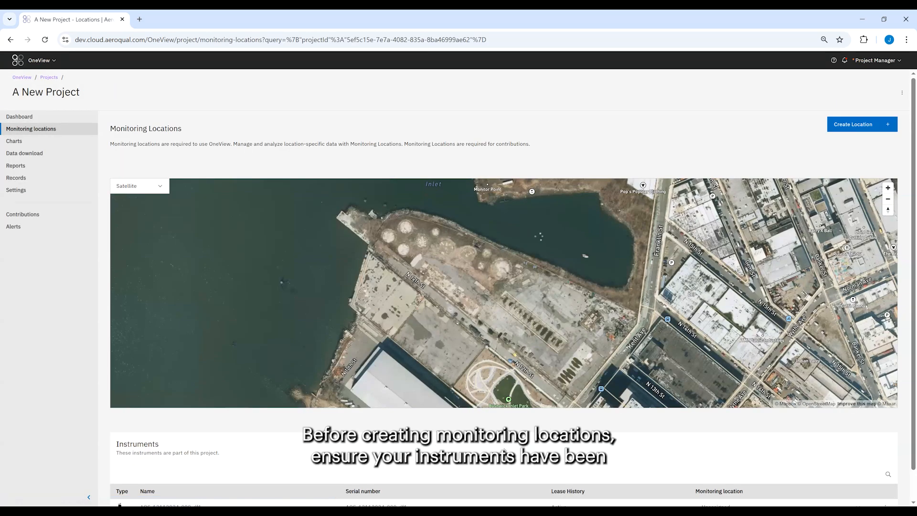
scroll(509, 447, down, 1)
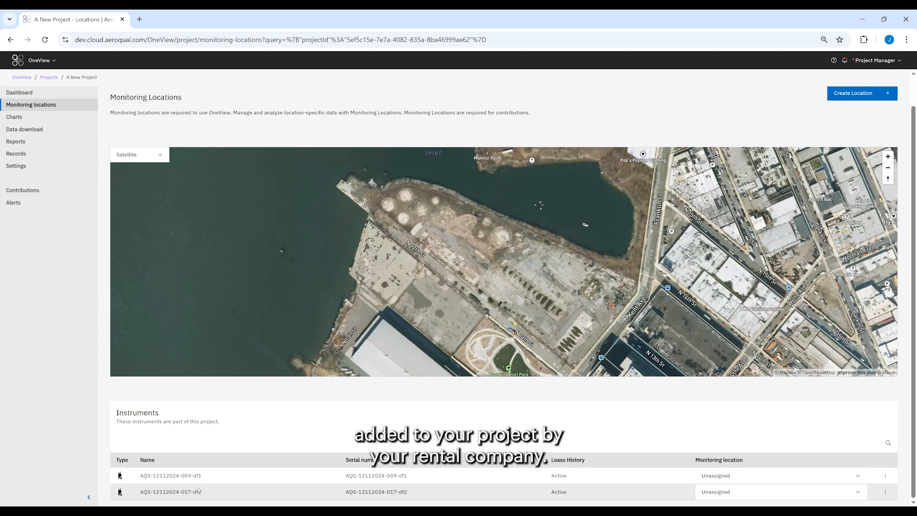
scroll(792, 435, up, 1)
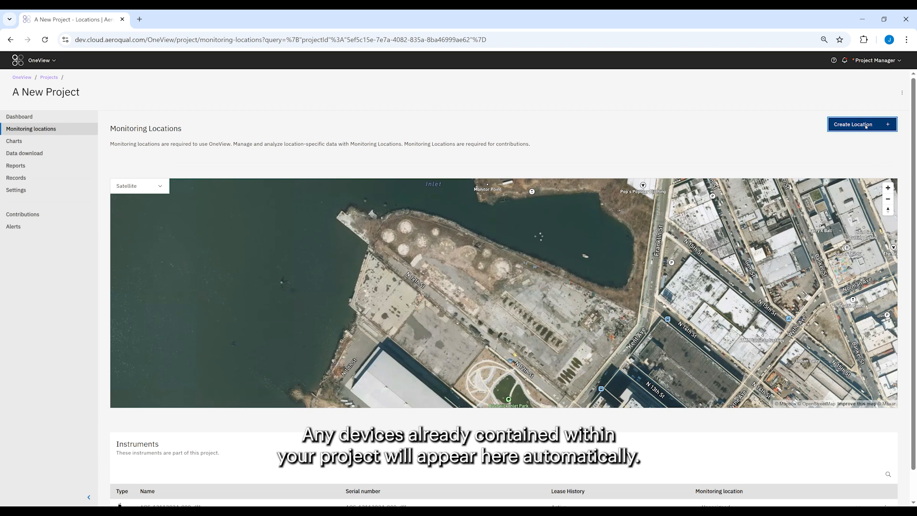
click(867, 126)
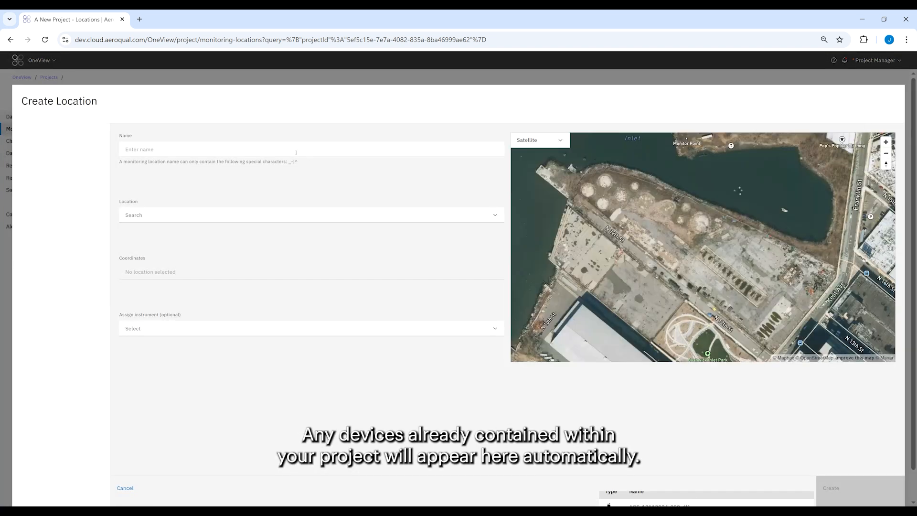
drag(748, 194, 739, 252)
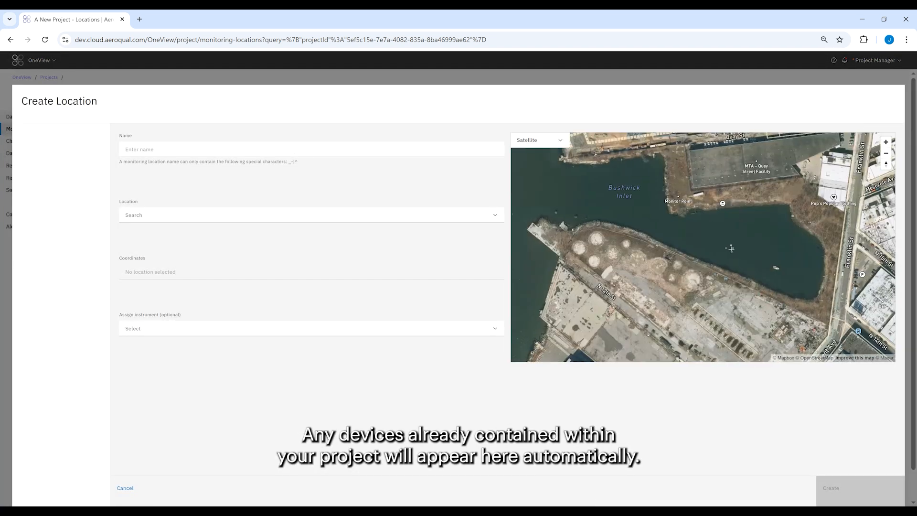
click(691, 259)
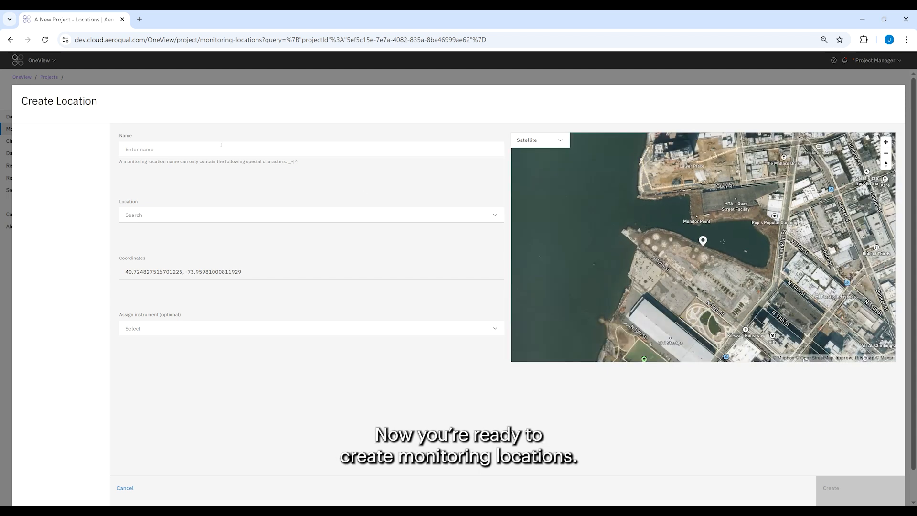
click(149, 151)
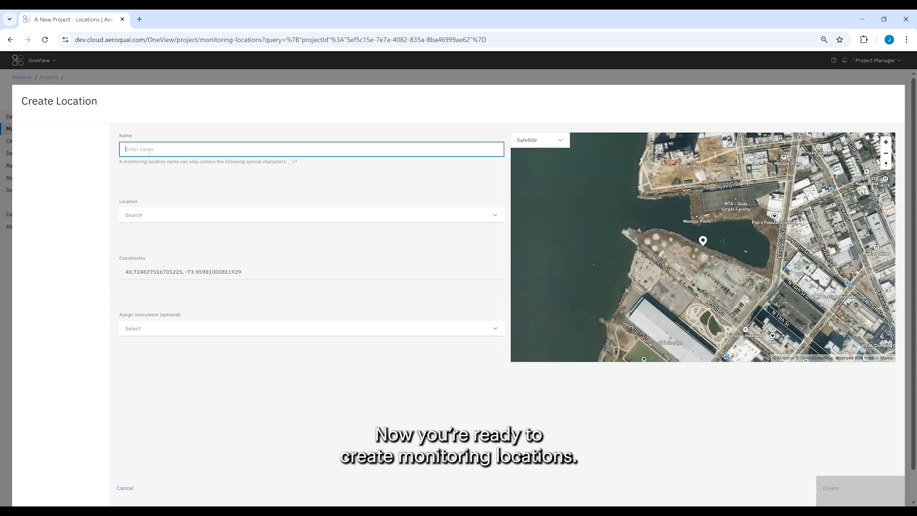
text(Inlet)
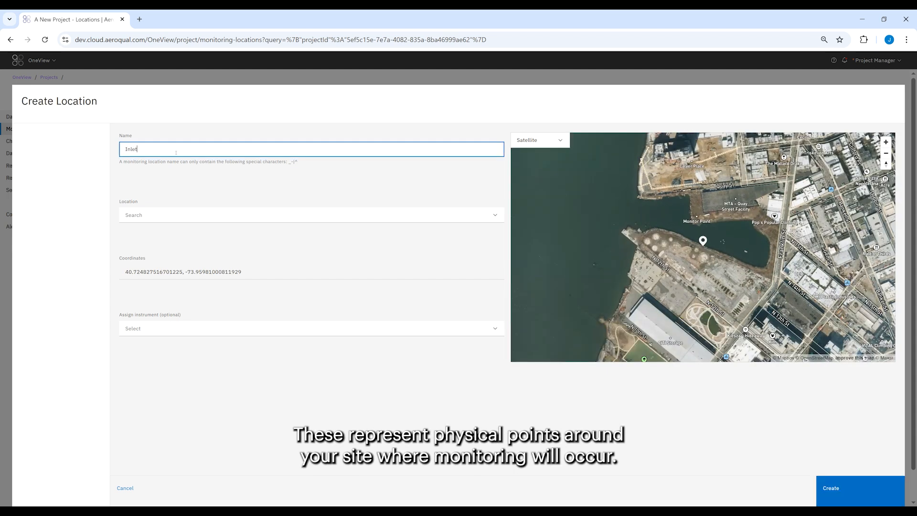
click(182, 329)
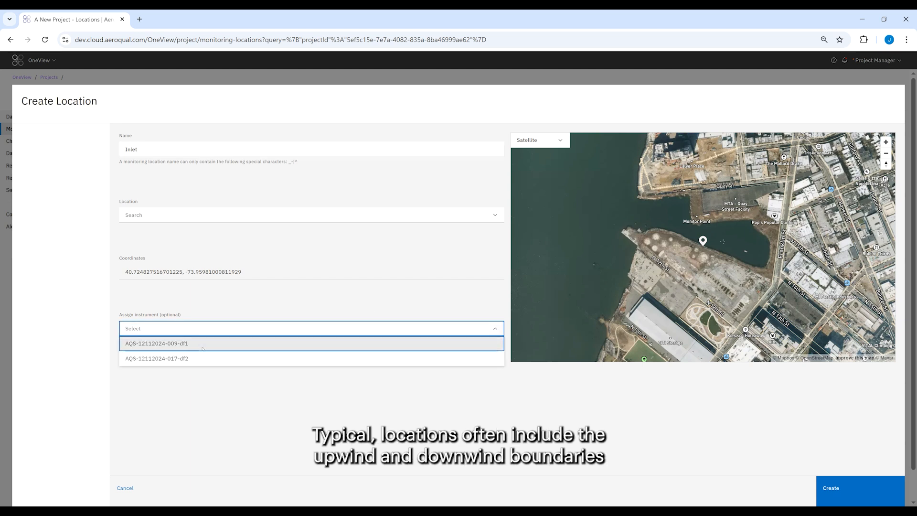
click(203, 344)
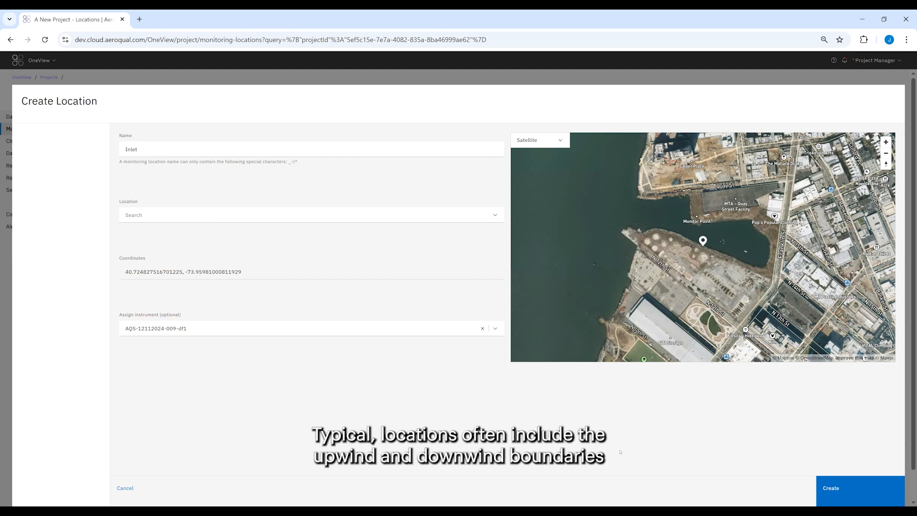
click(842, 488)
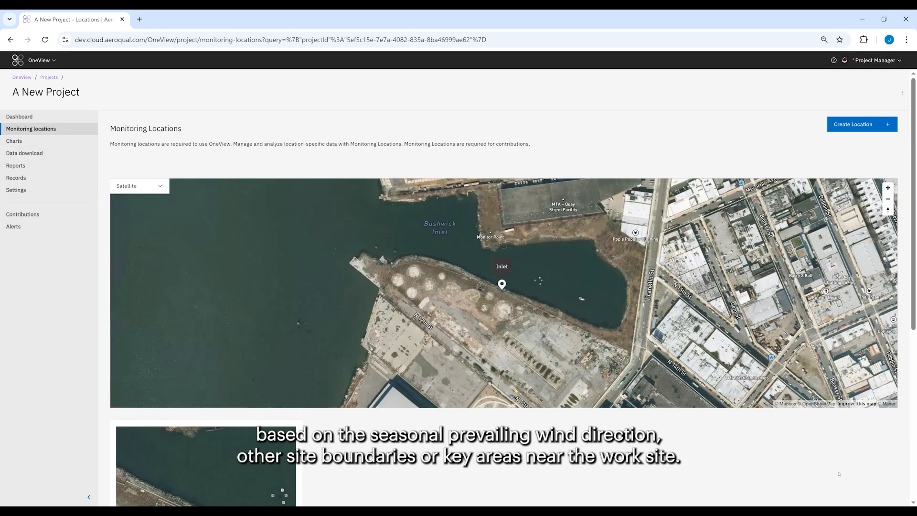
- Create a second monitoring location named 12th St placed near North 12th Street
click(852, 124)
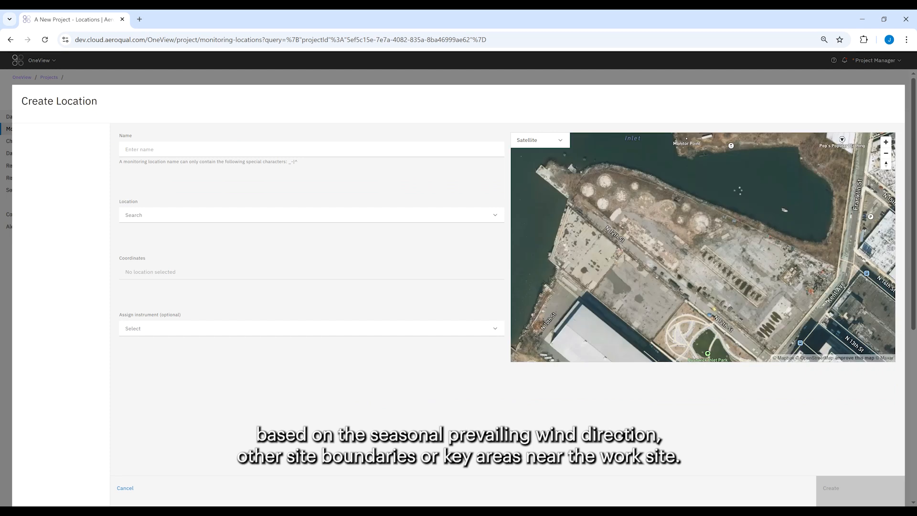
click(207, 149)
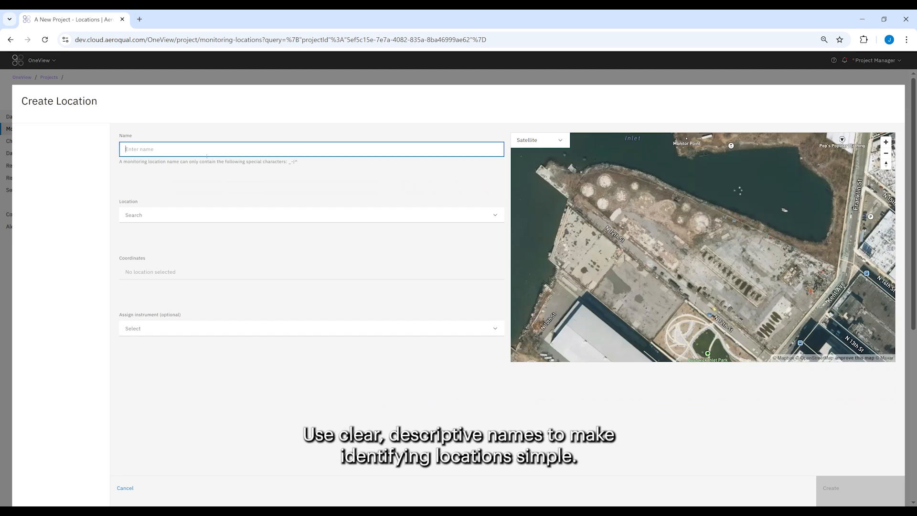
text(12th St)
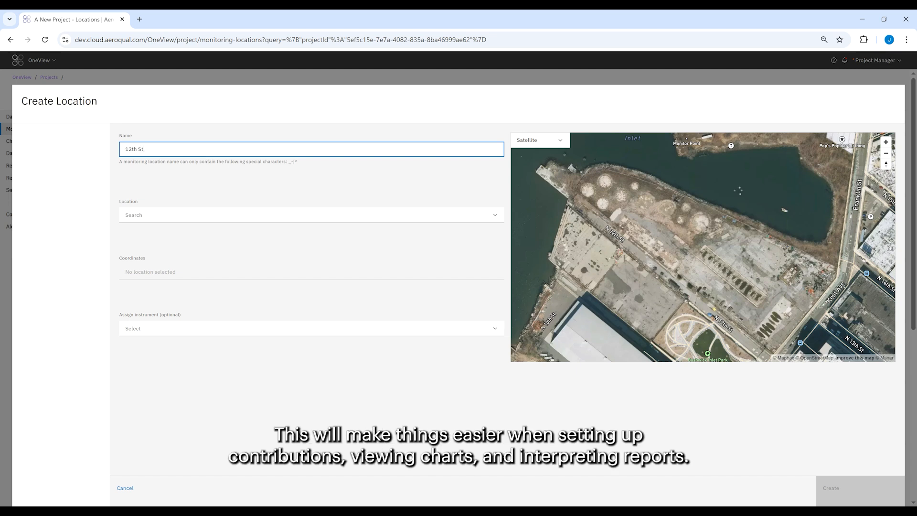
click(702, 290)
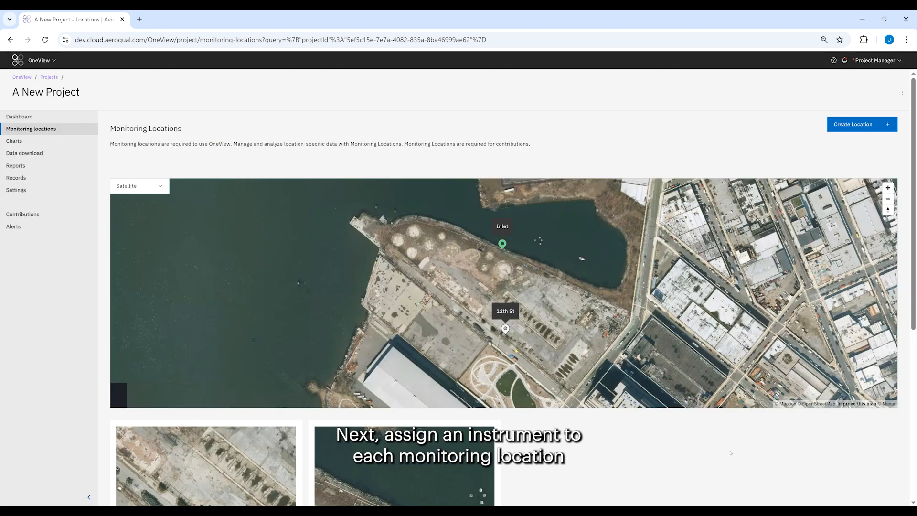
scroll(730, 452, down, 6)
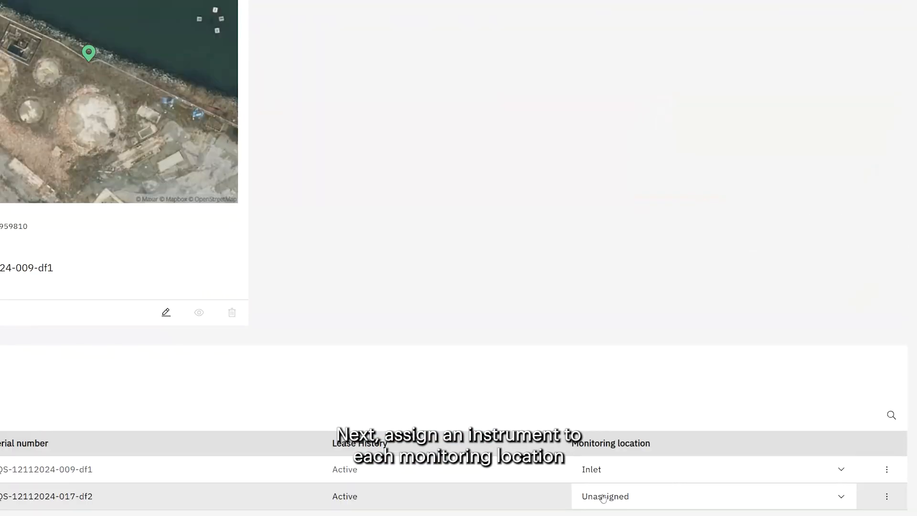
click(710, 492)
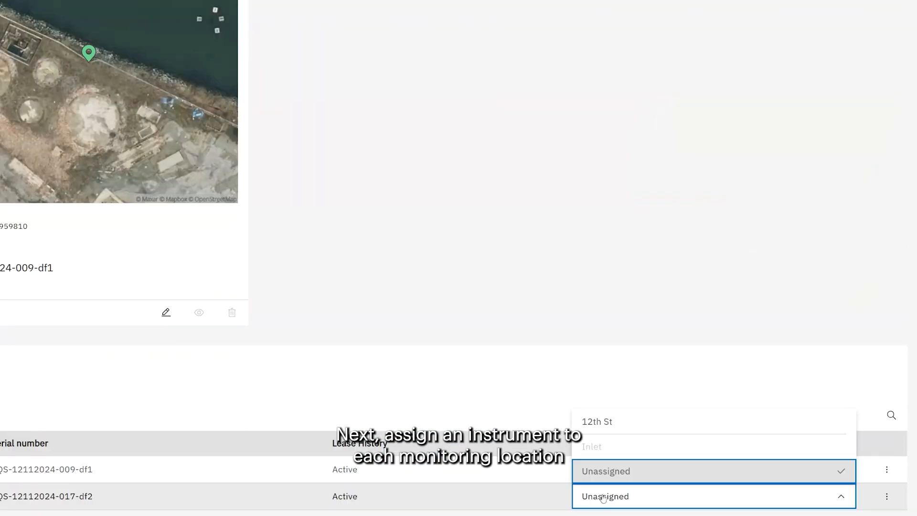
click(625, 429)
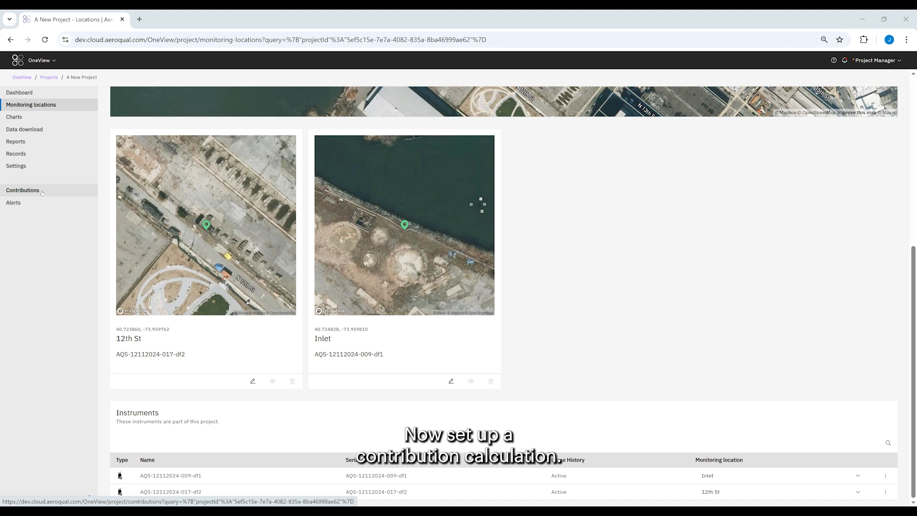
- Start creating a new contribution named A Contribution
click(22, 190)
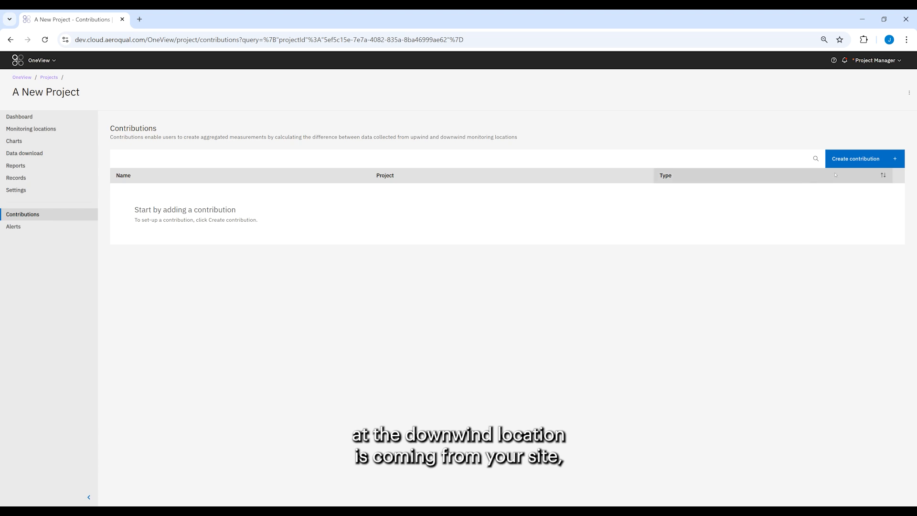
click(857, 159)
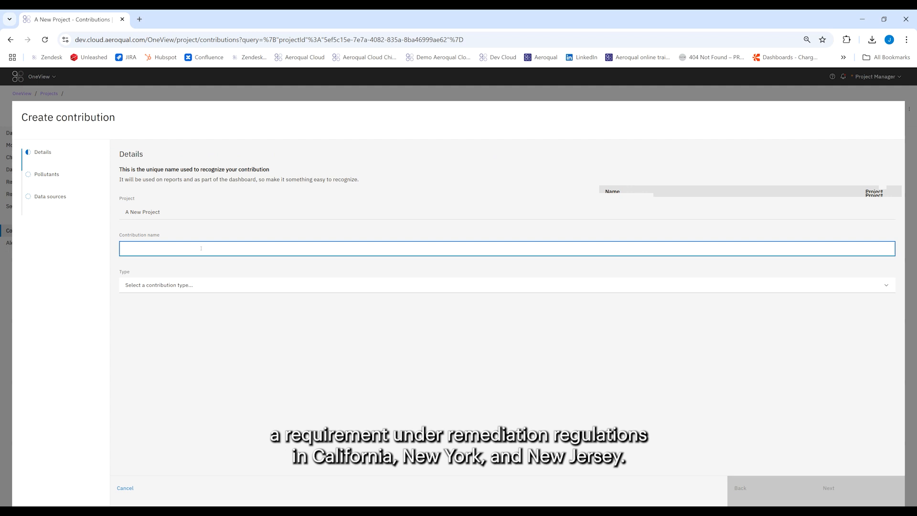
text(A)
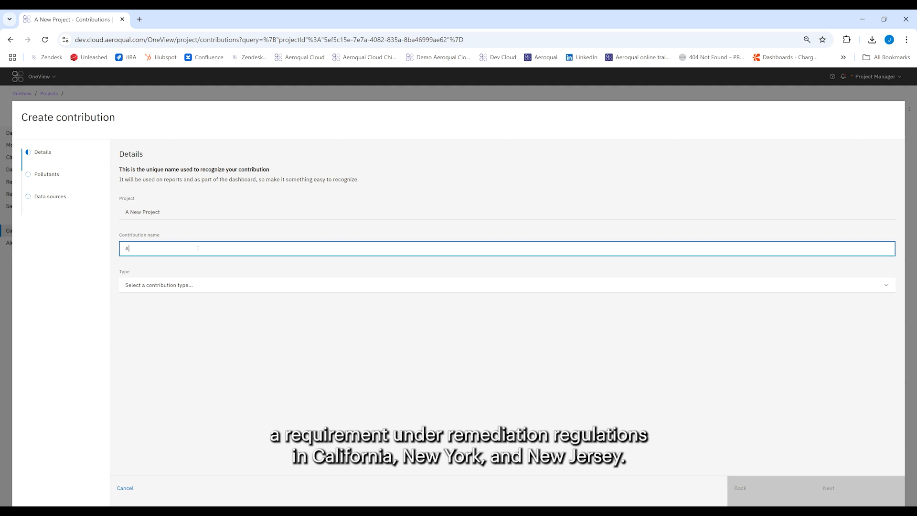
text( Contribution)
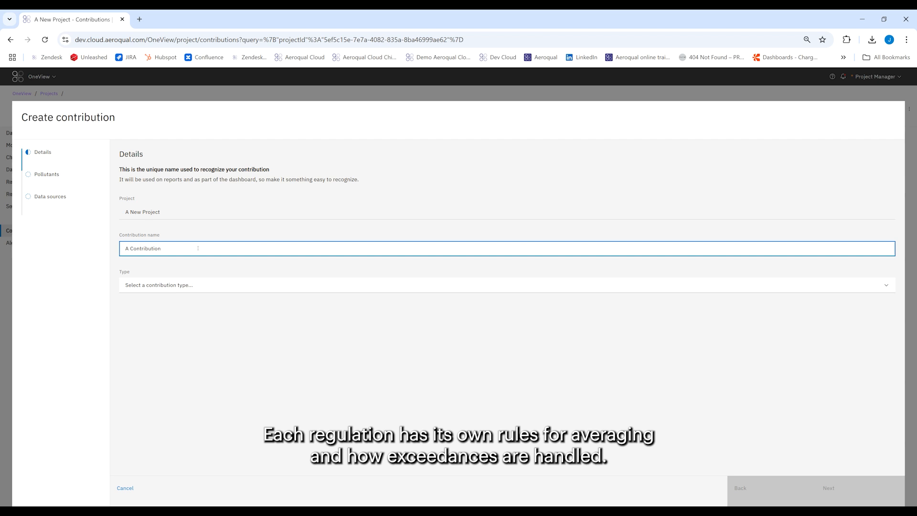
- Select the 1466 Site Contribution type and preview its pollutant settings before returning to details
click(199, 286)
click(206, 301)
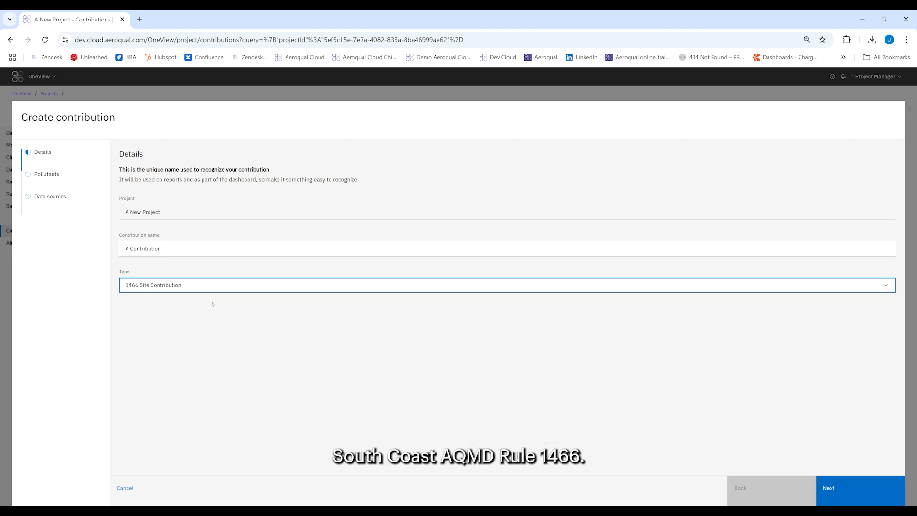
click(843, 484)
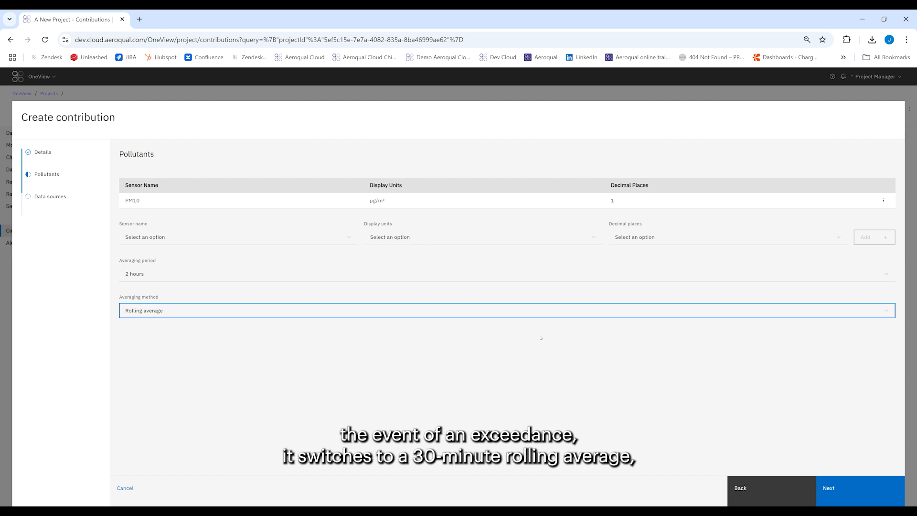
click(756, 489)
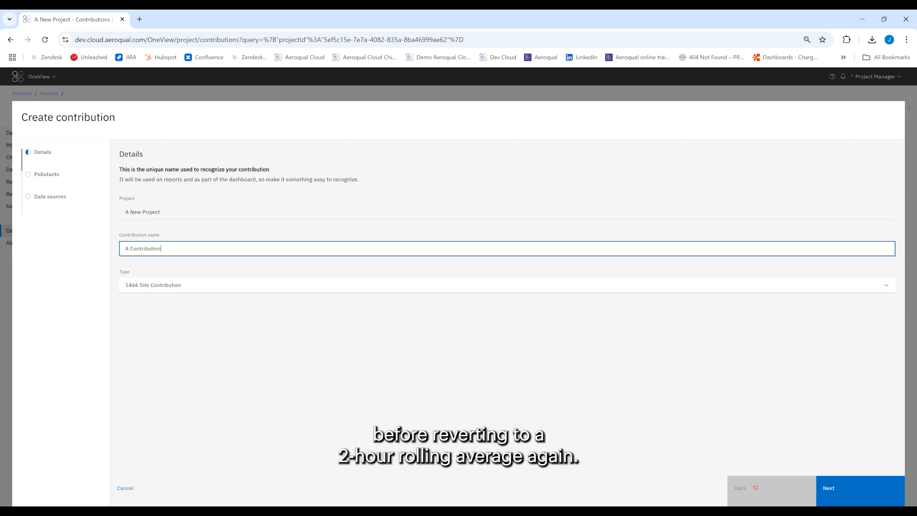
- Switch the contribution type to DER-10 Site Contribution and inspect its averaging period and method
click(170, 287)
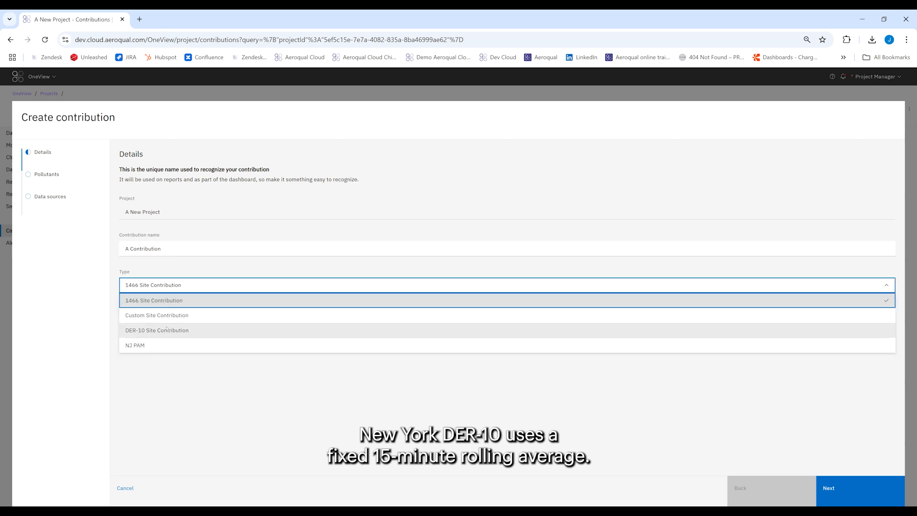
click(167, 330)
click(843, 482)
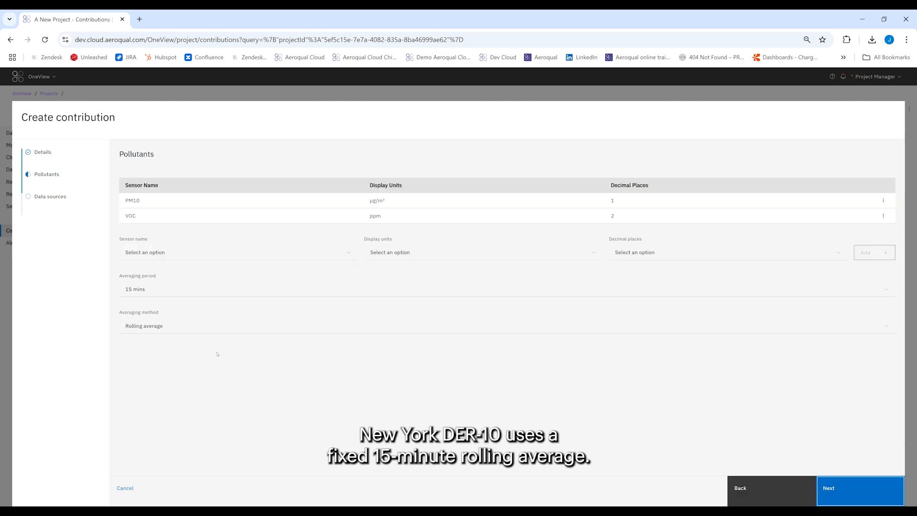
click(142, 294)
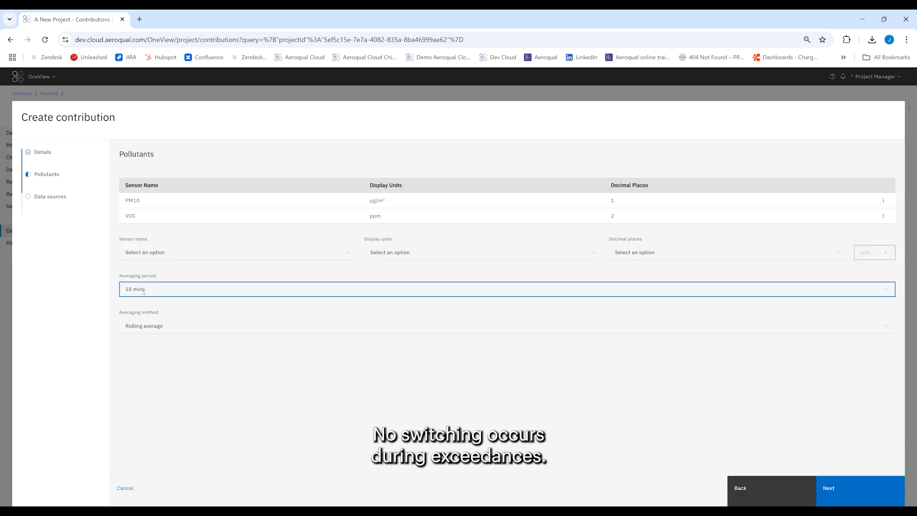
click(152, 328)
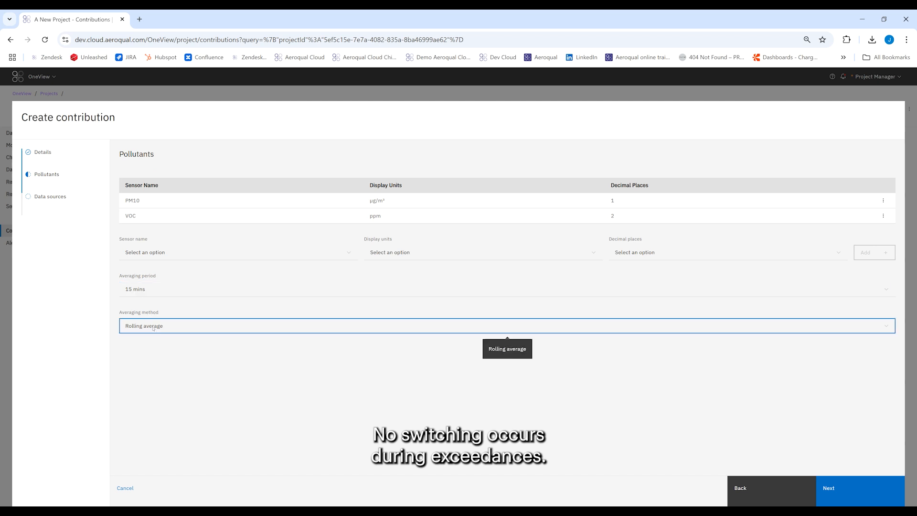
click(741, 486)
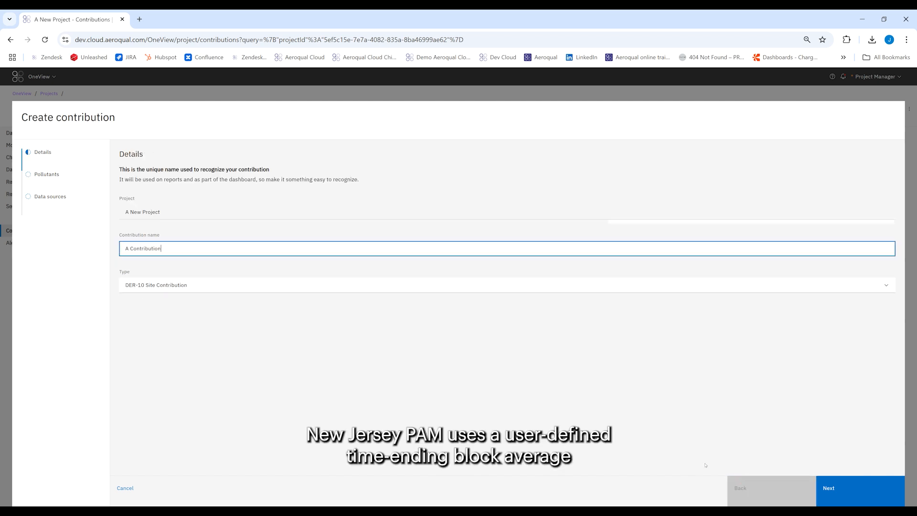
- Switch the contribution type to NJ PAM and inspect its pollutant and averaging settings
click(138, 291)
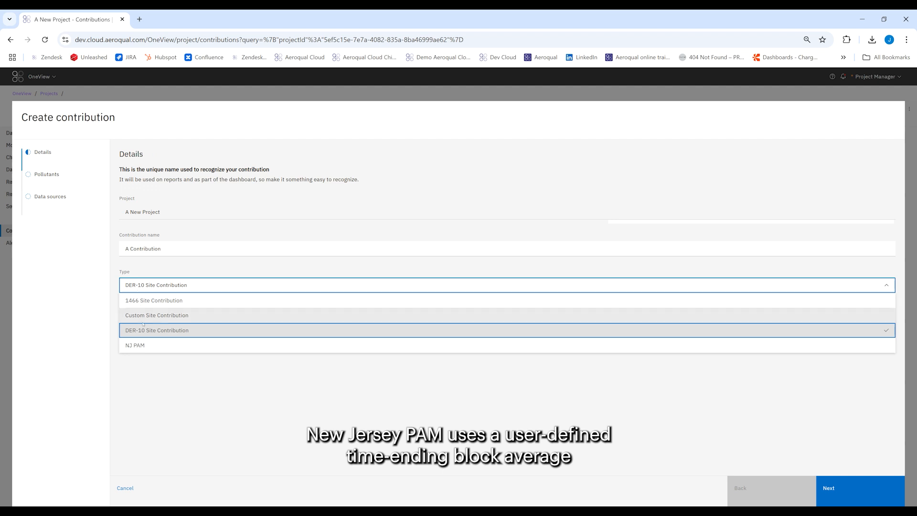
click(135, 345)
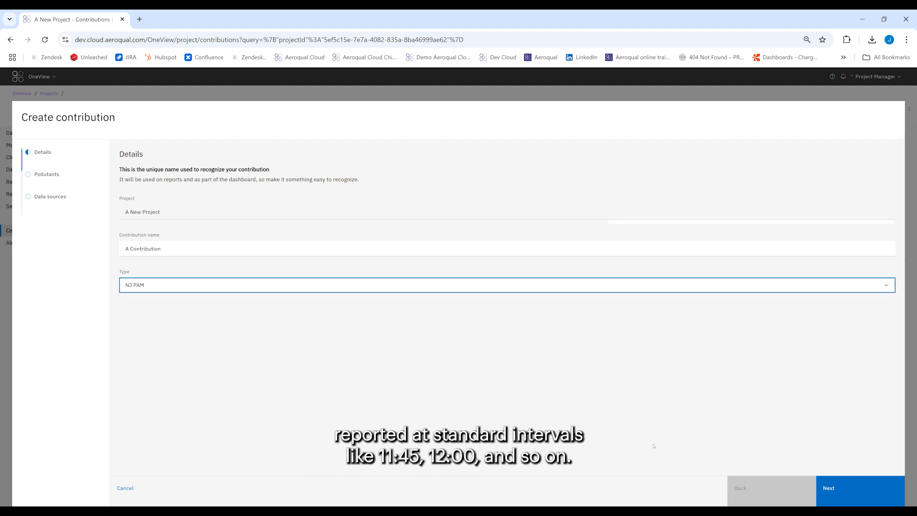
click(820, 481)
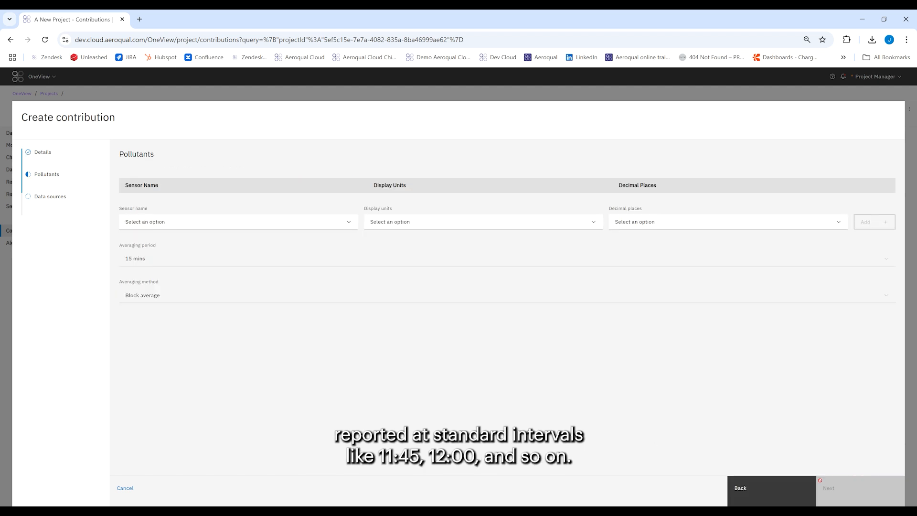
click(338, 300)
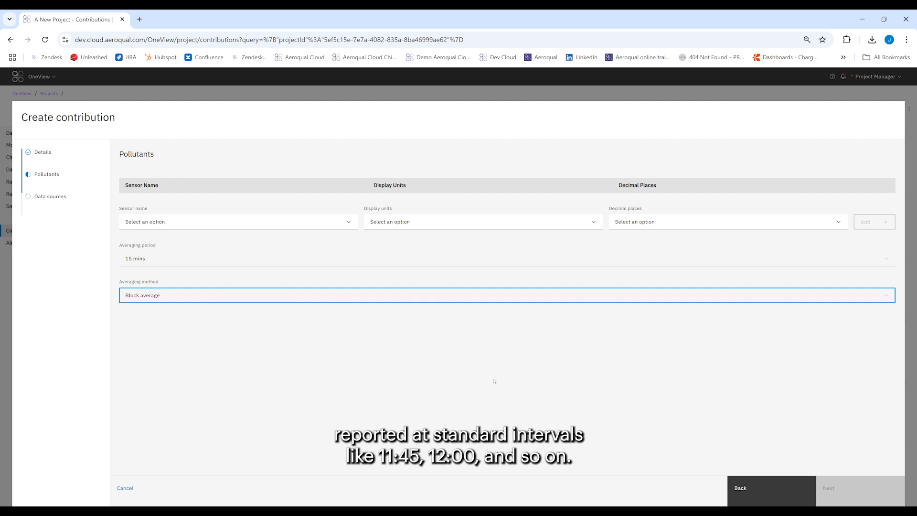
click(763, 489)
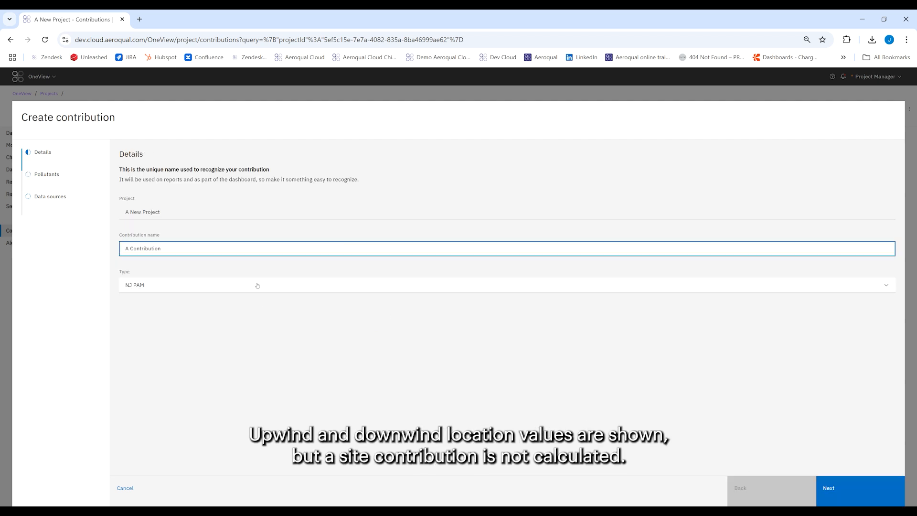
- Set the contribution type to DER-10 Site Contribution and continue to the data sources stage
click(257, 285)
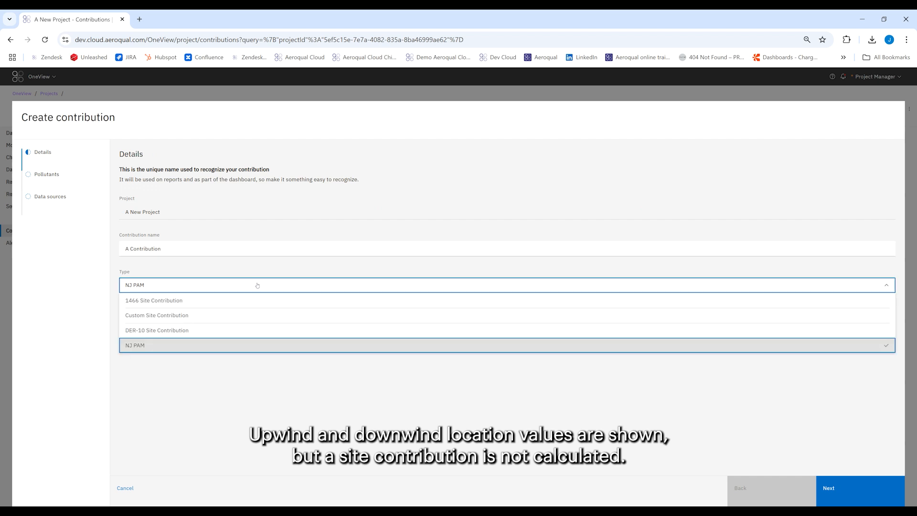
click(253, 330)
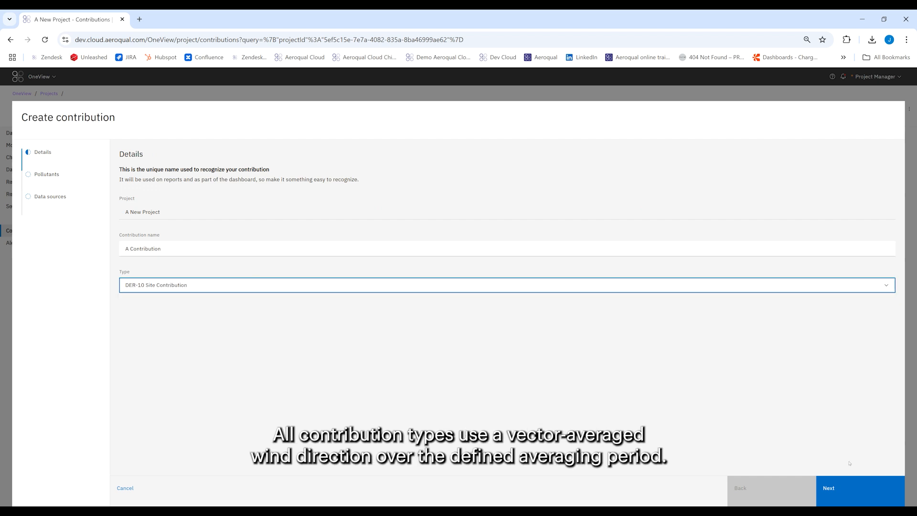
click(845, 486)
click(845, 480)
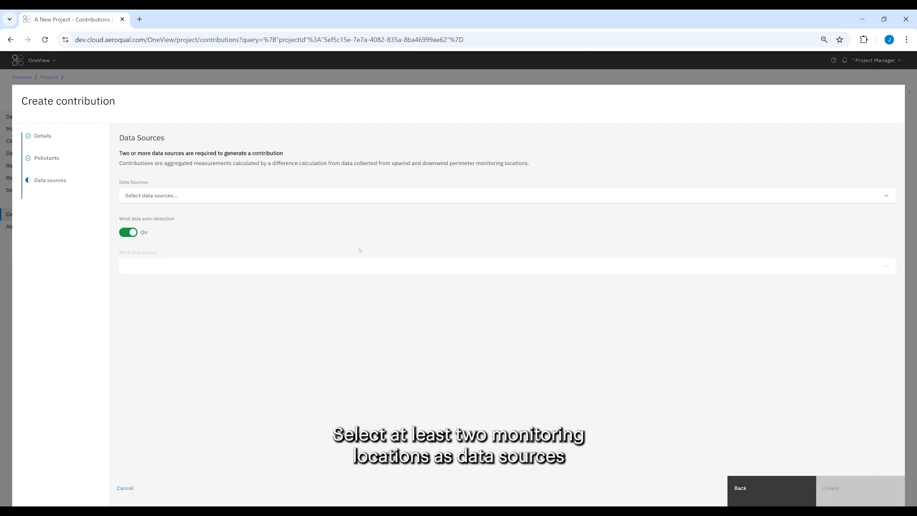
- Select 12th St and Inlet as the contribution's data sources
click(347, 196)
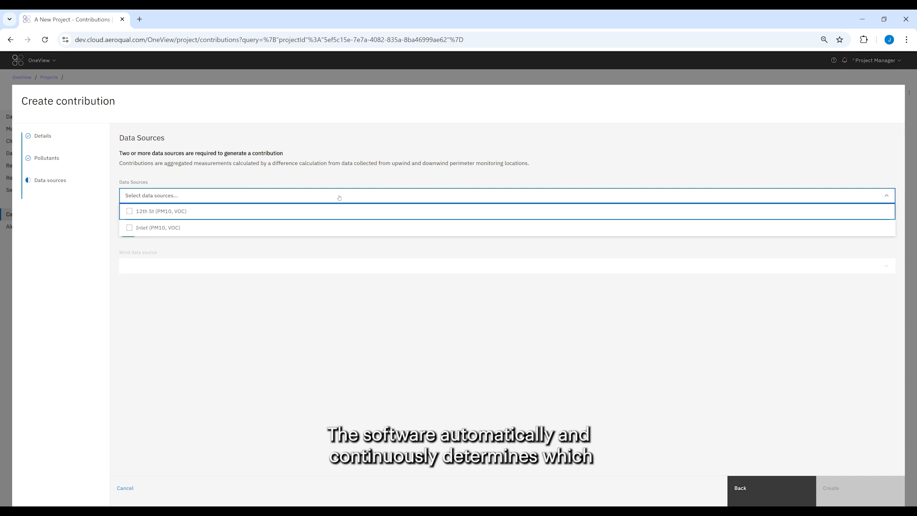
click(135, 213)
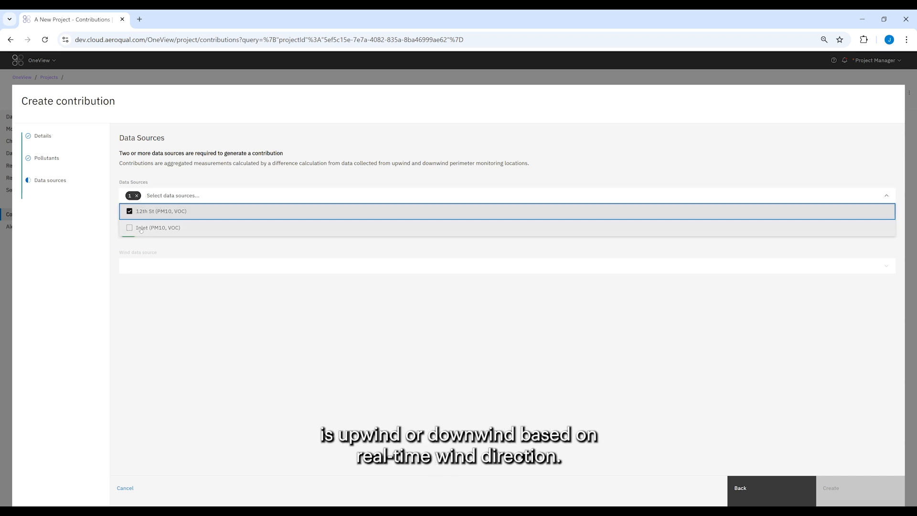
click(141, 228)
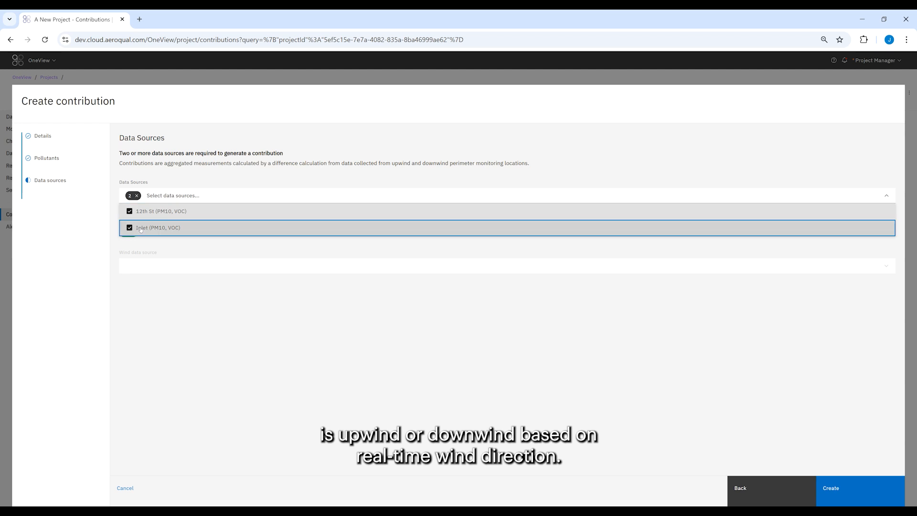
click(237, 305)
- Create the contribution with wind data auto-detection left on
click(129, 232)
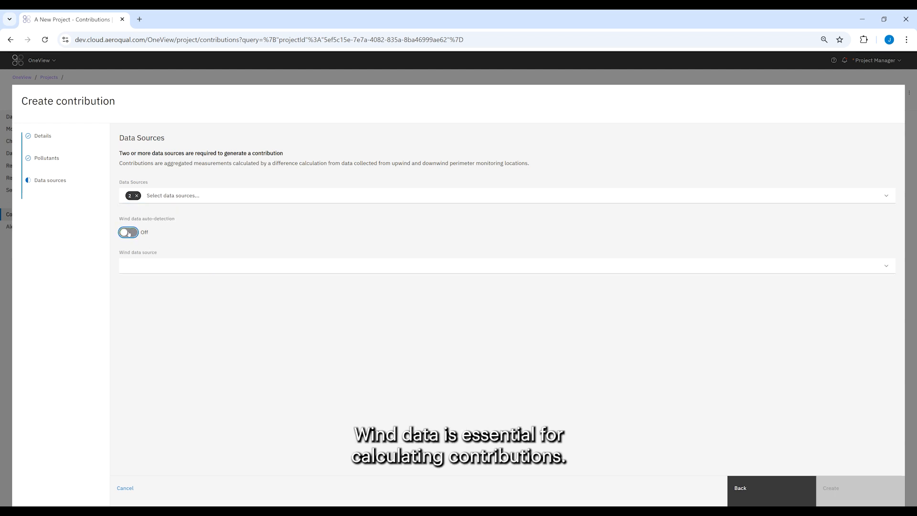
click(128, 233)
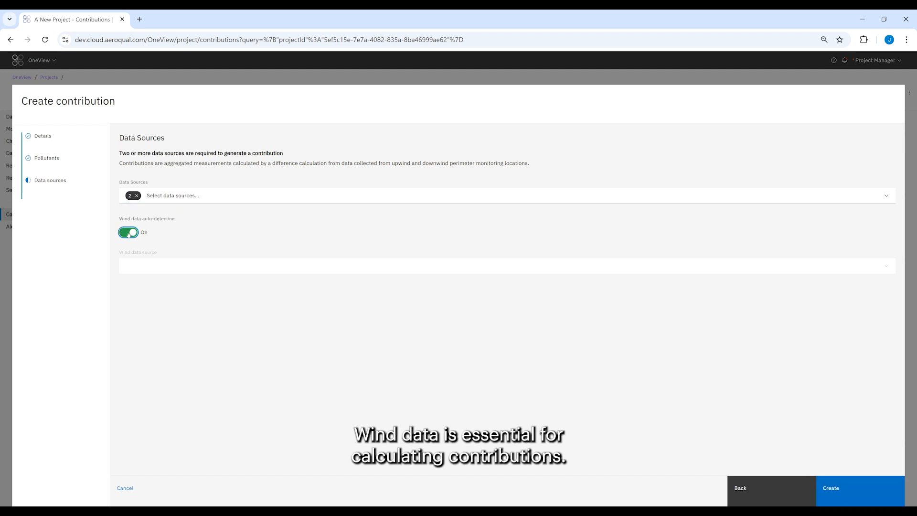
click(840, 492)
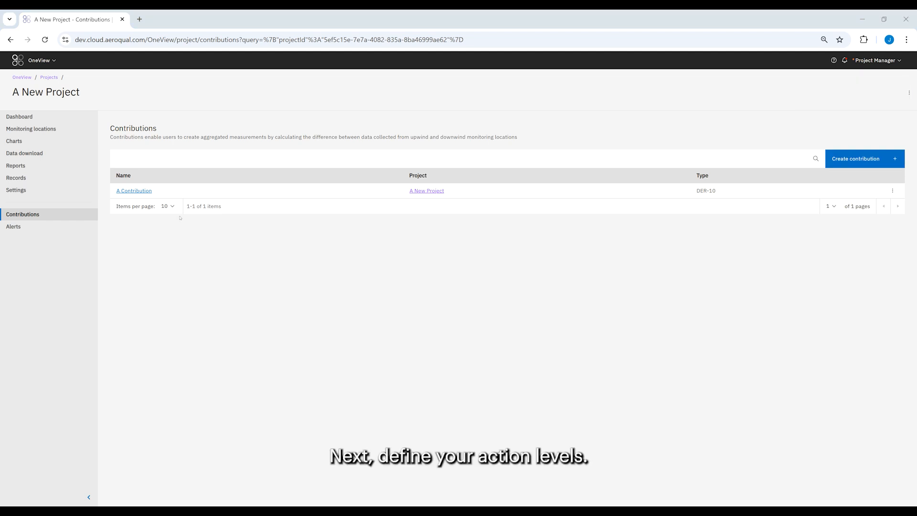
- Edit the PM10 compliance level in project settings and set its threshold to 100
click(56, 190)
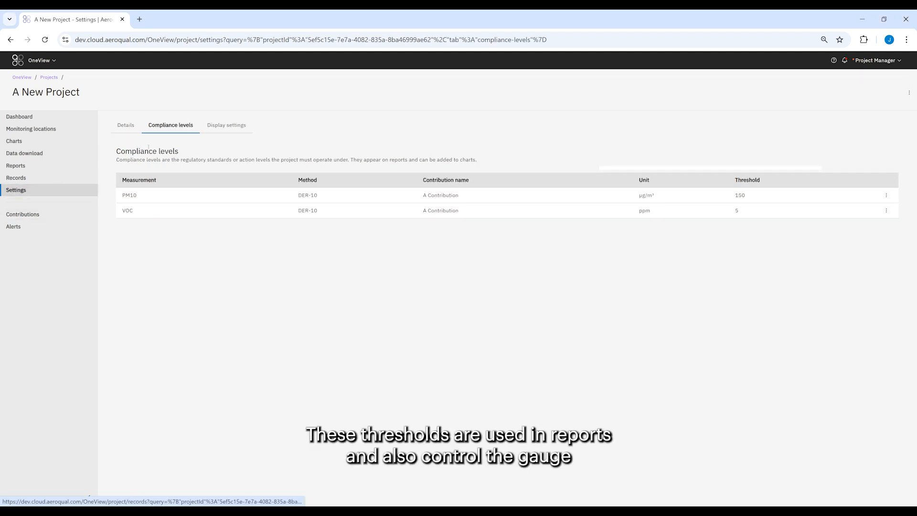
click(886, 195)
click(841, 209)
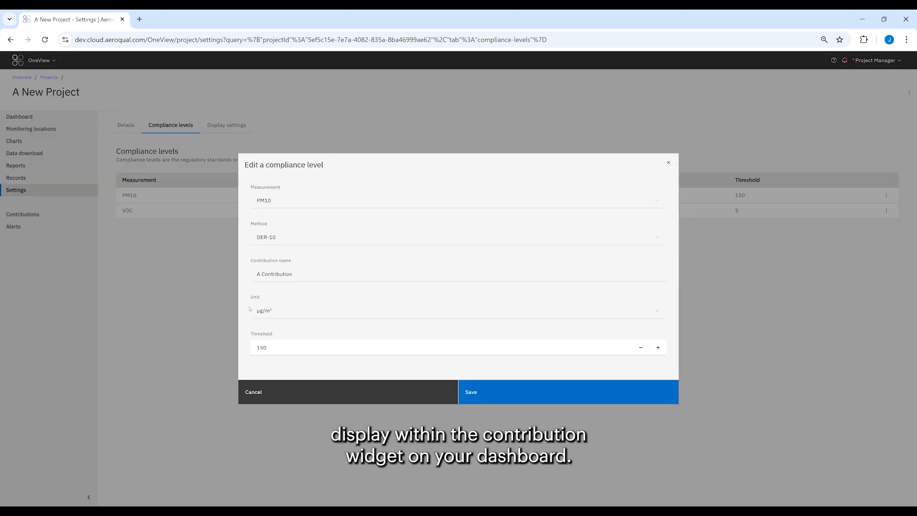
double_click(264, 348)
text(100)
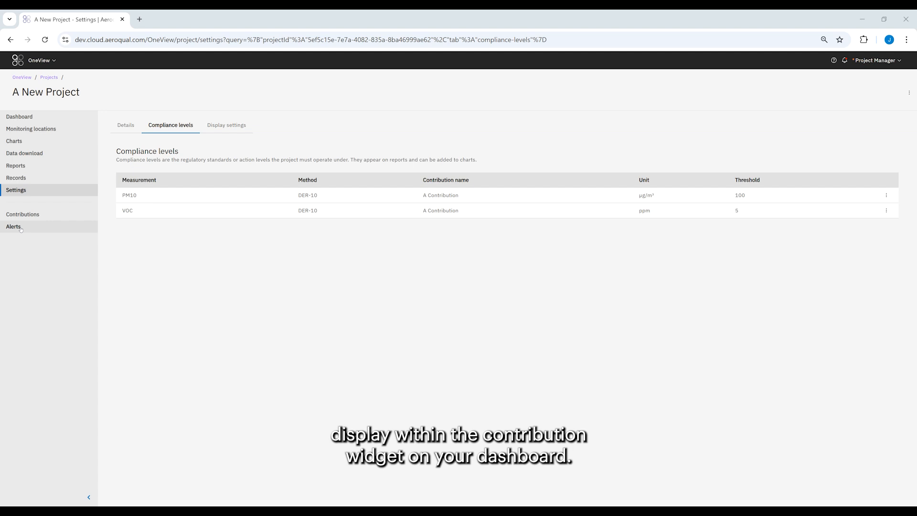
- Start creating a new alert named An Alert
click(20, 227)
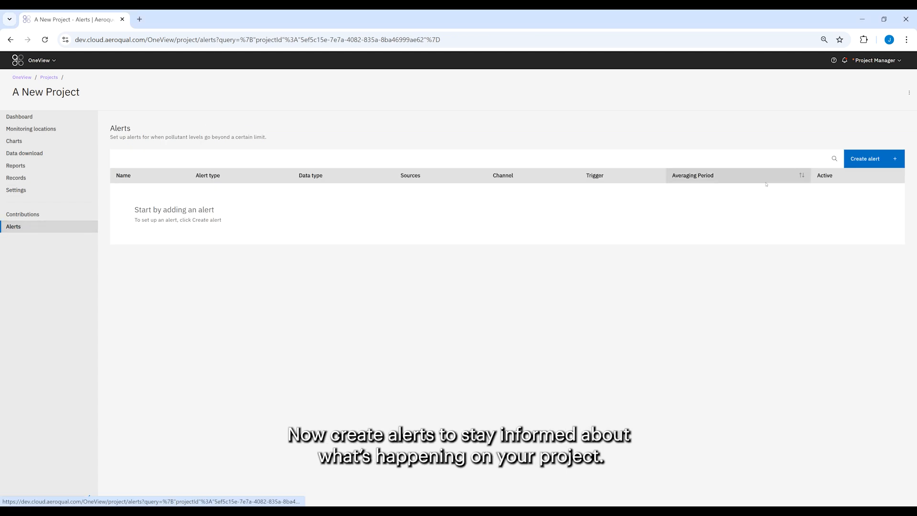
click(868, 163)
click(242, 196)
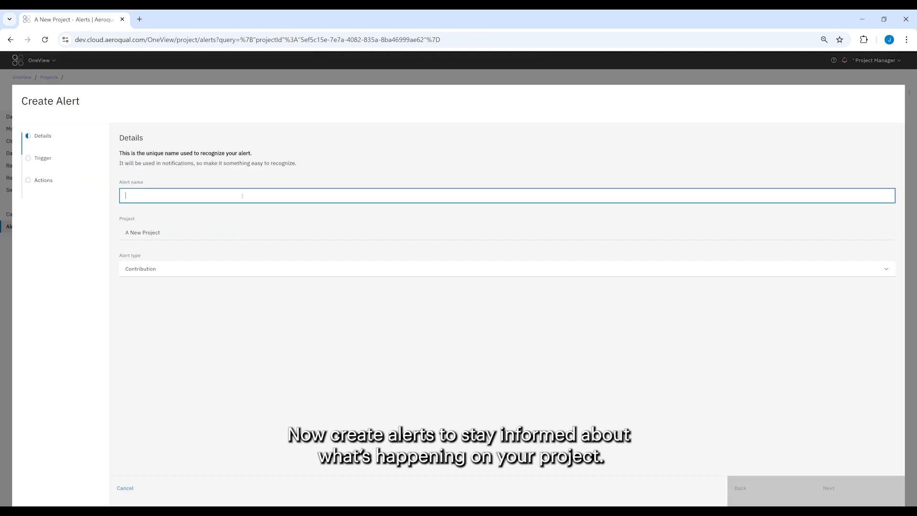
text(An Alert)
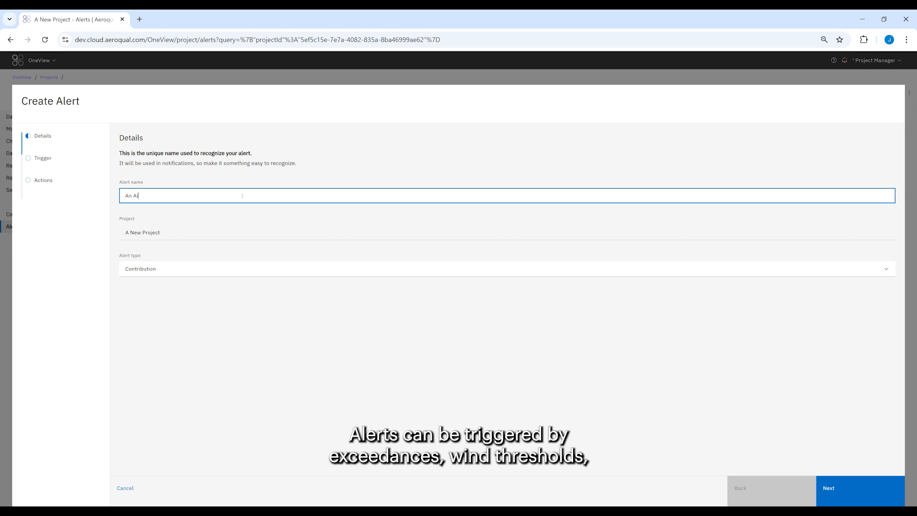
- Set the alert type to Offline and continue to the trigger settings
click(226, 269)
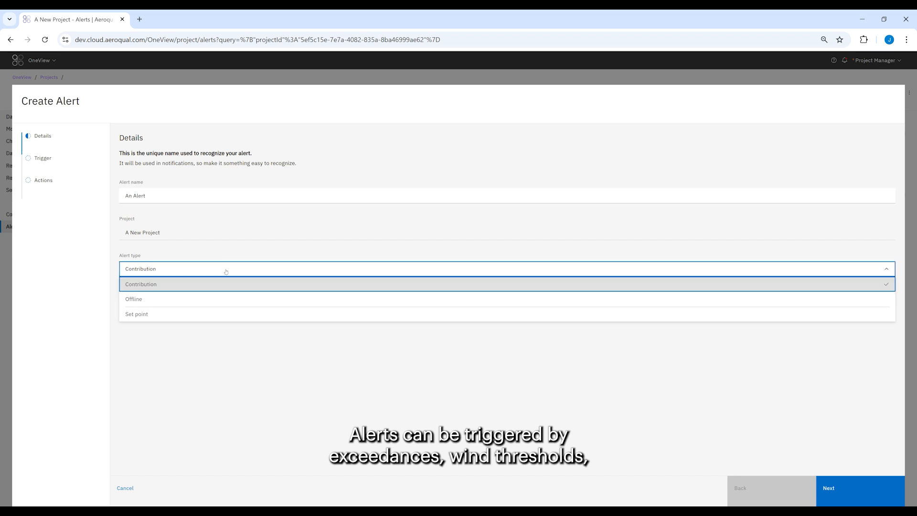
click(247, 299)
click(874, 496)
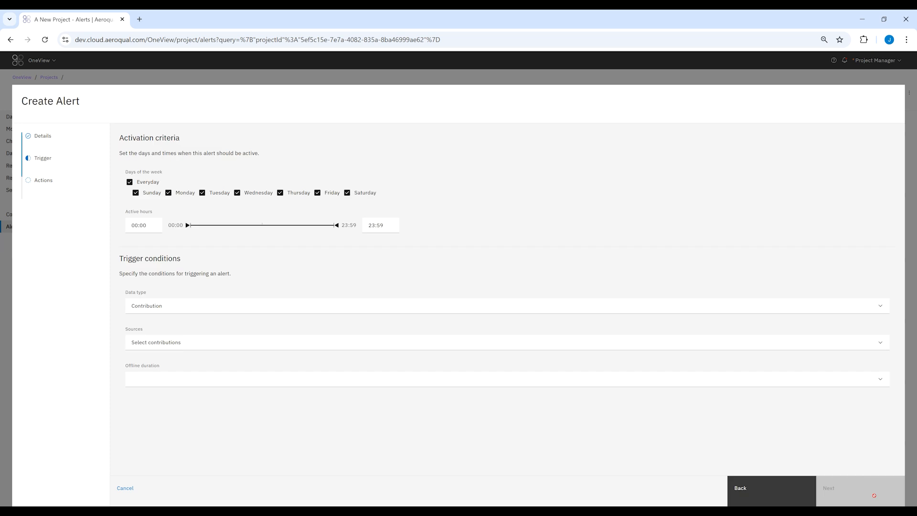
- Limit the alert to weekdays Monday through Friday, active from 08:00 to 17:00
click(136, 193)
click(347, 192)
key(Tab)
text(08:00)
key(Tab)
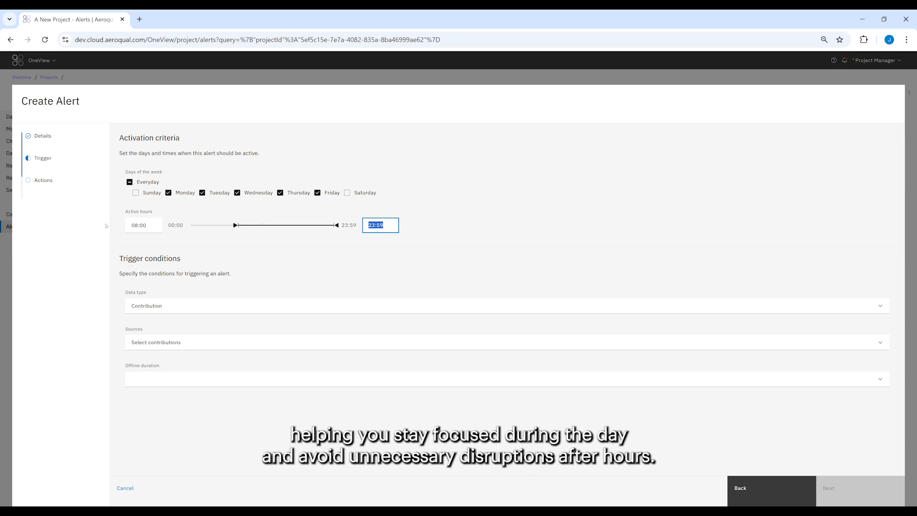
text(17:00)
- Set the trigger data type to Location, select both locations as sources, and set offline duration to 1 minute
click(192, 310)
click(190, 335)
click(188, 344)
click(183, 365)
click(178, 376)
click(176, 388)
click(177, 394)
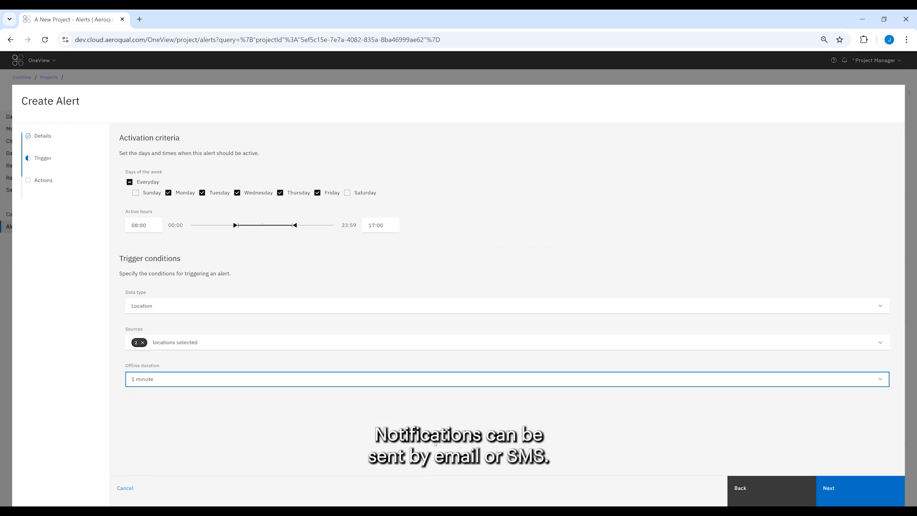
- Add an email recipient to the alert's actions and create the alert
click(872, 503)
click(270, 188)
key(ctrl+v)
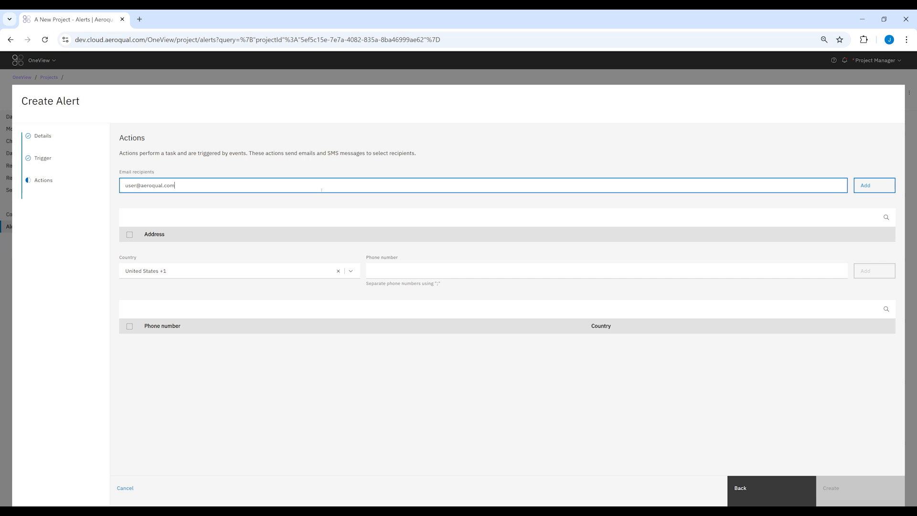
click(882, 181)
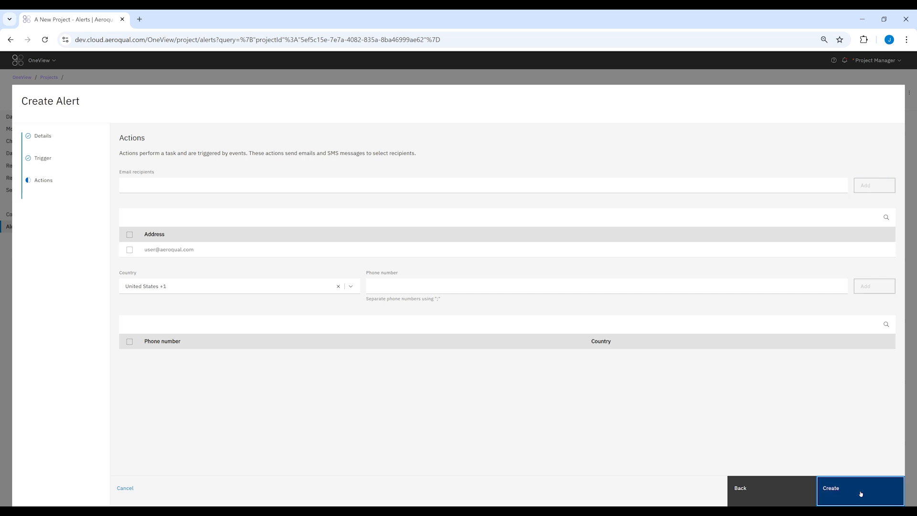
click(826, 494)
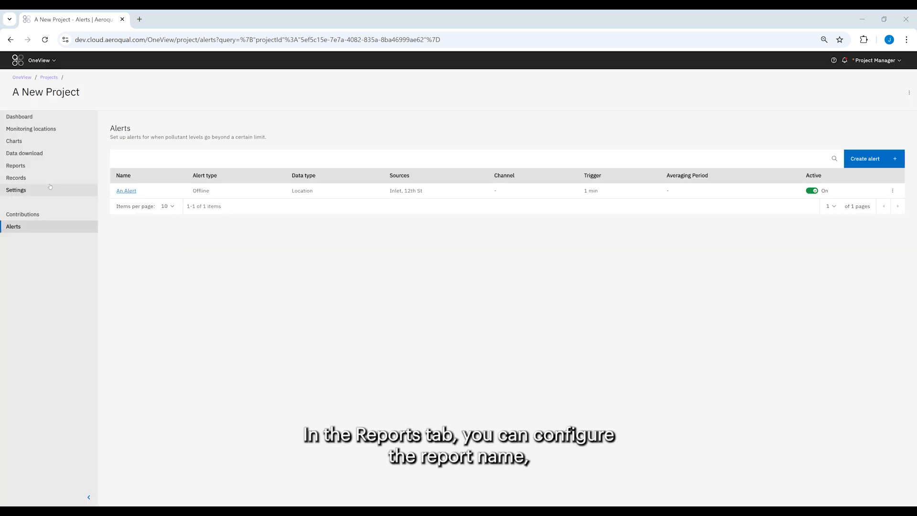
- Open A Contribution Report and review its configuration settings
click(54, 167)
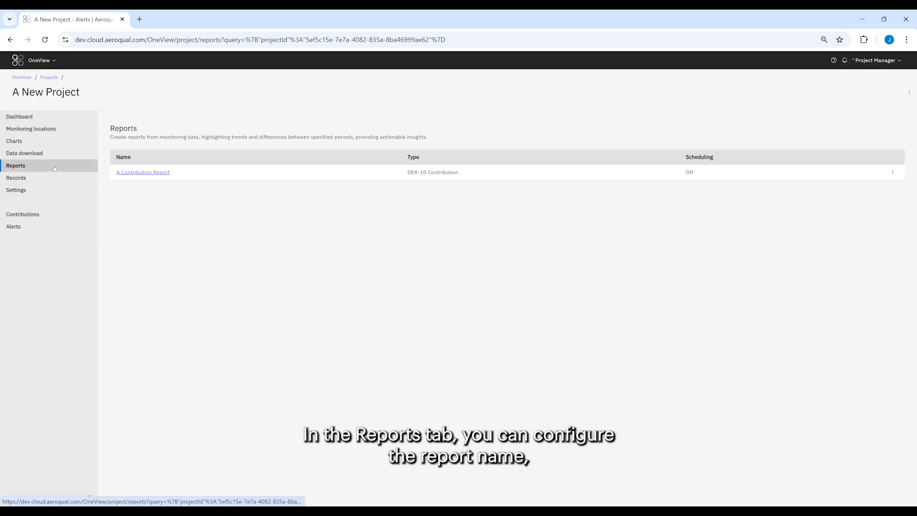
click(133, 172)
scroll(245, 264, down, 3)
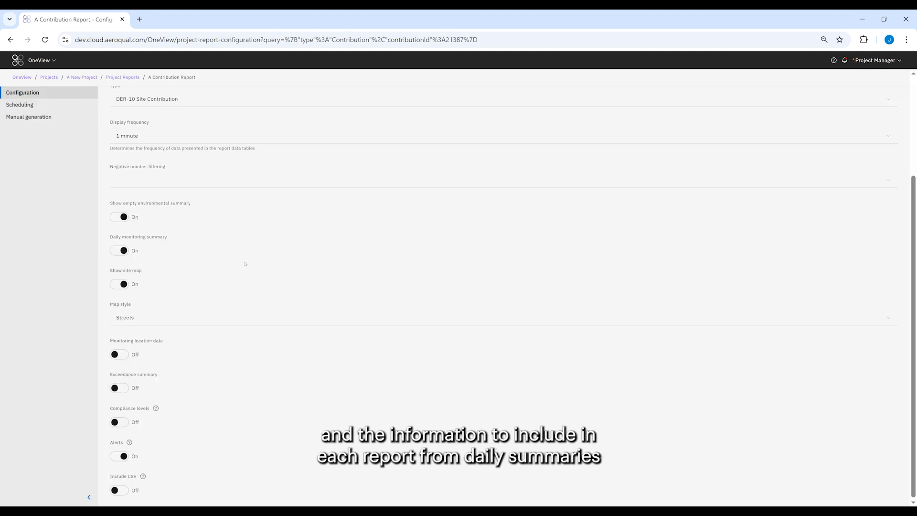
scroll(244, 264, up, 3)
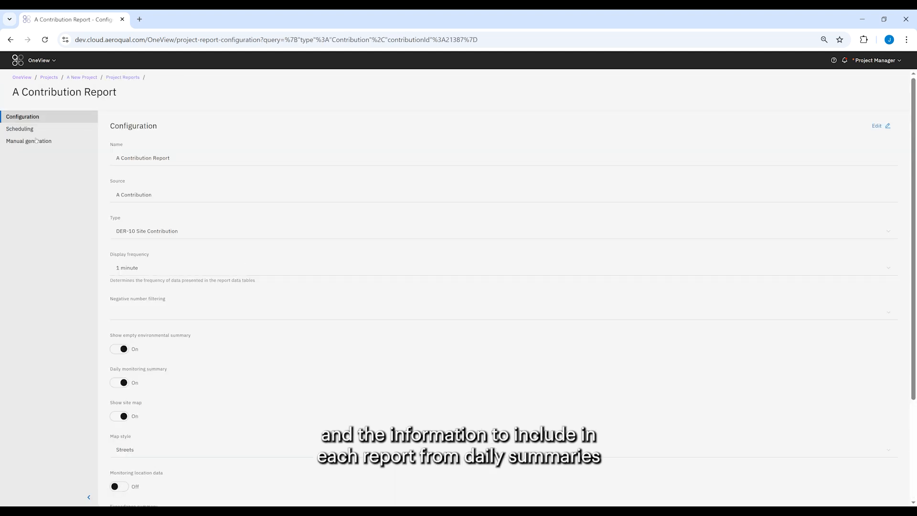
- Add an email recipient to the report's scheduling recipients
click(20, 129)
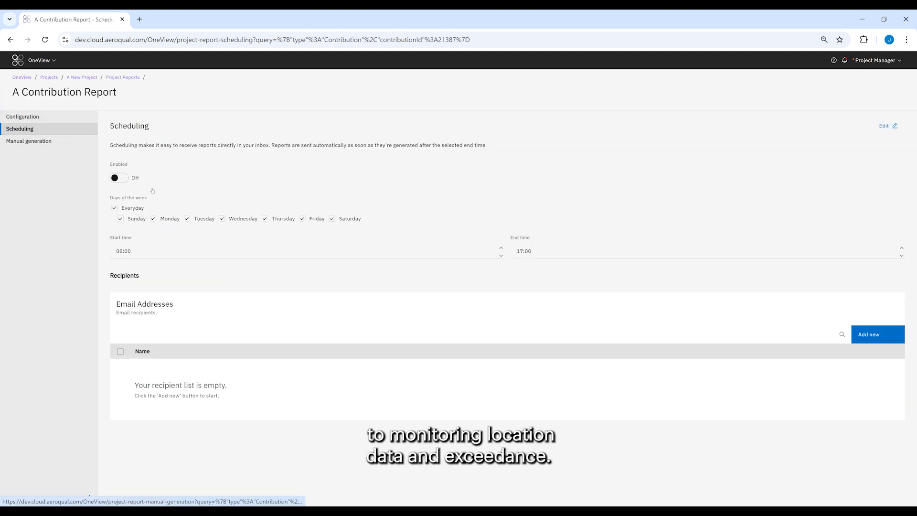
click(886, 341)
click(379, 271)
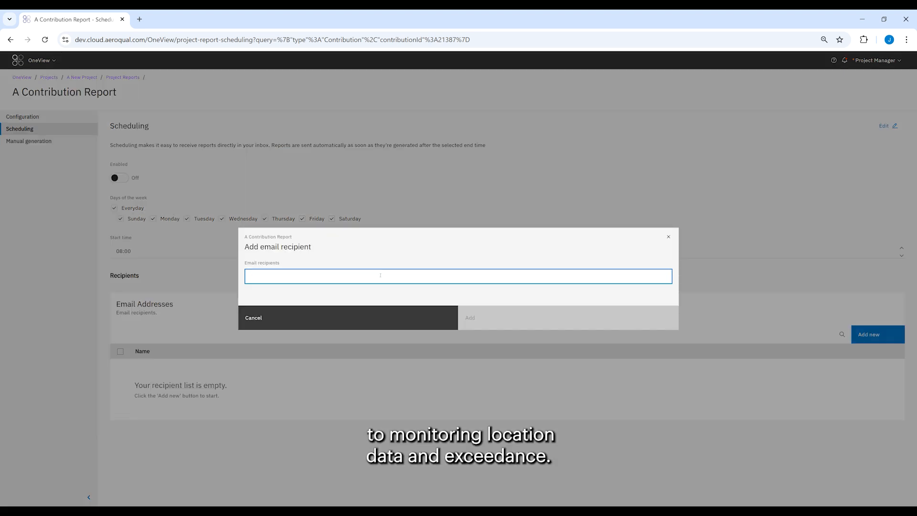
key(ctrl+v)
click(477, 320)
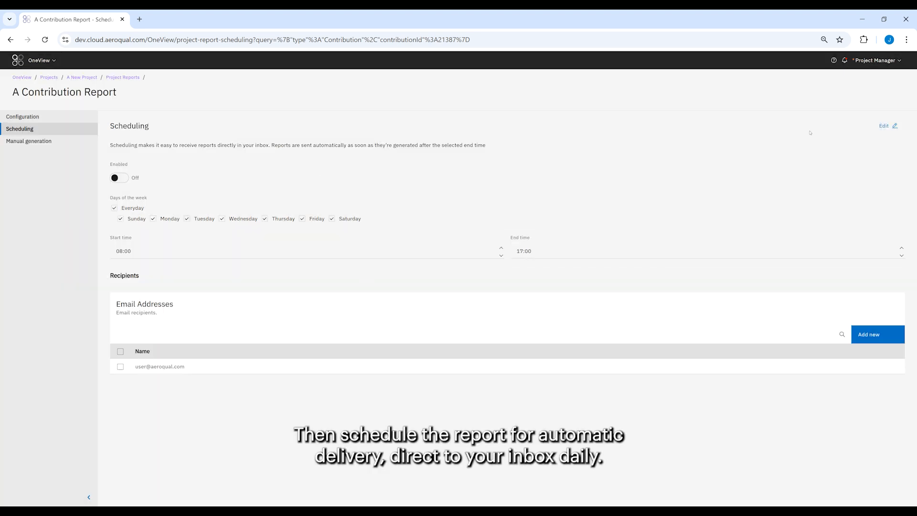
- Enable scheduling for the report and save the change
click(885, 126)
click(119, 178)
click(881, 126)
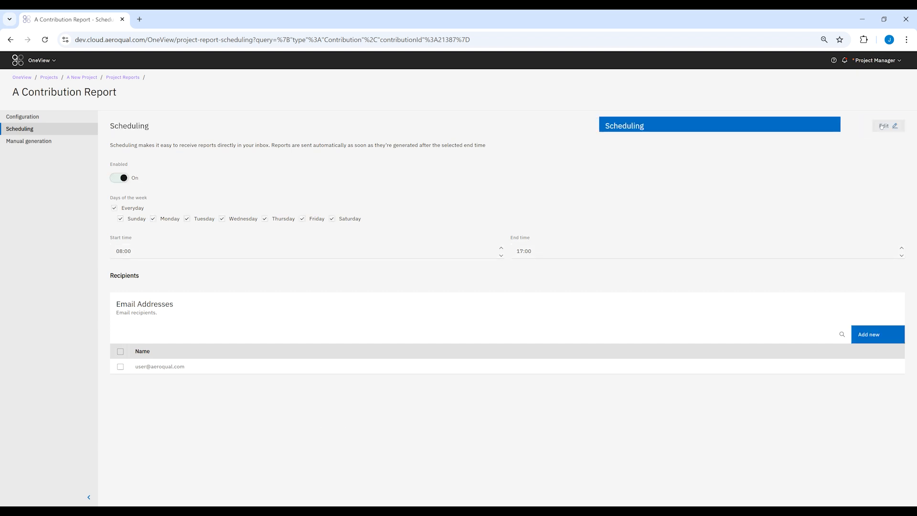
- Open the project's display settings and inspect the Particle Mass decimal places and display unit options
click(90, 80)
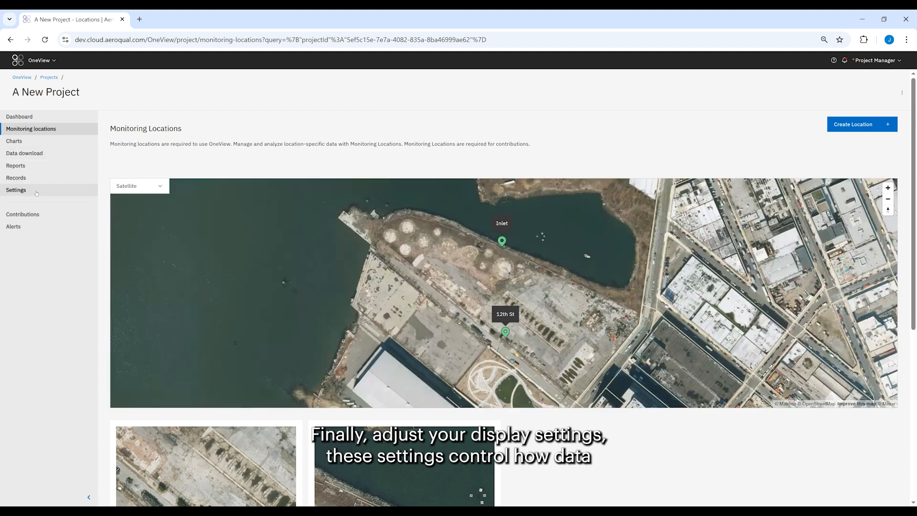
click(19, 190)
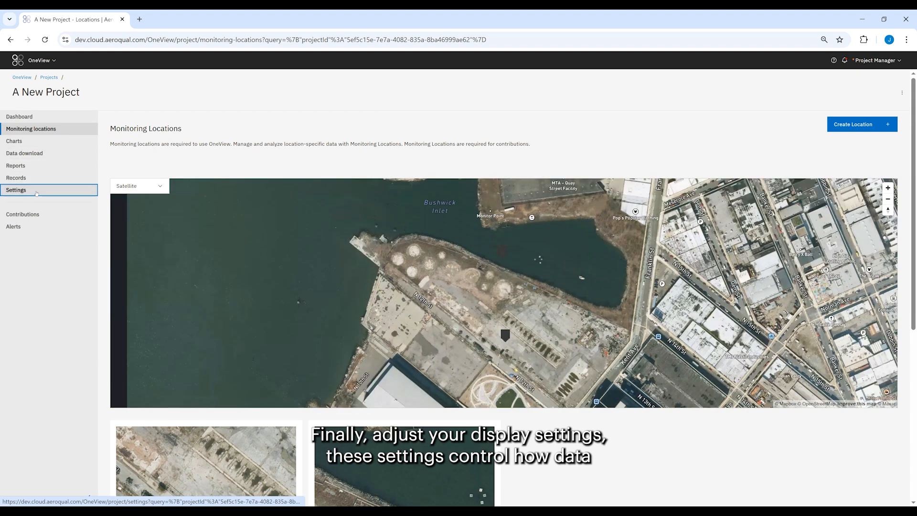
click(235, 126)
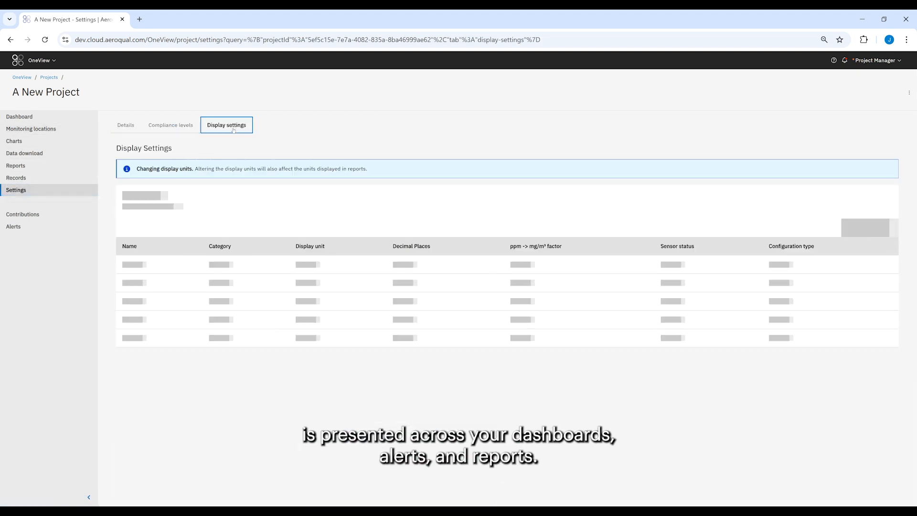
click(479, 260)
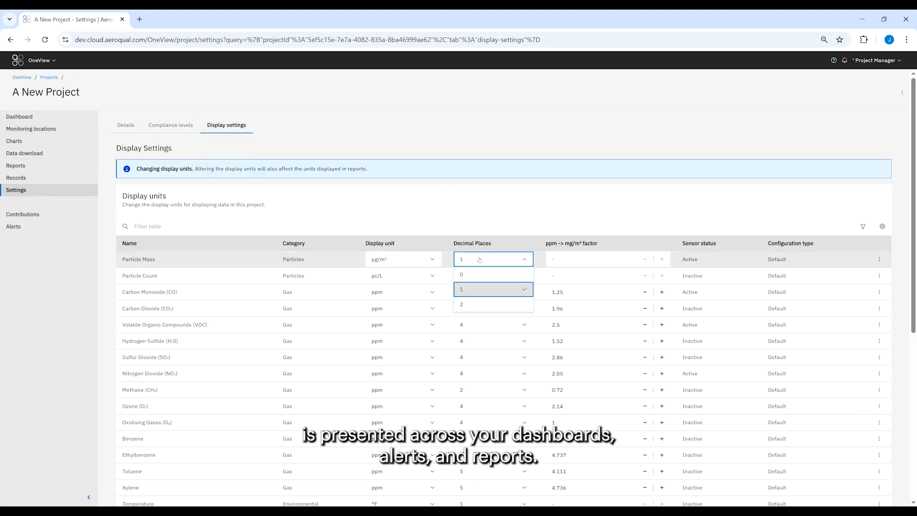
click(419, 260)
click(420, 260)
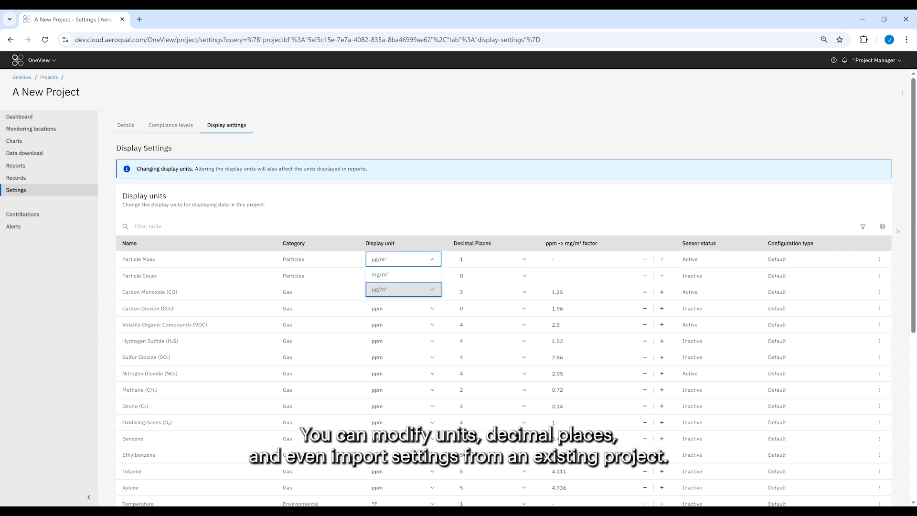
- Open the import measurement units from project dialog and cancel it
click(882, 226)
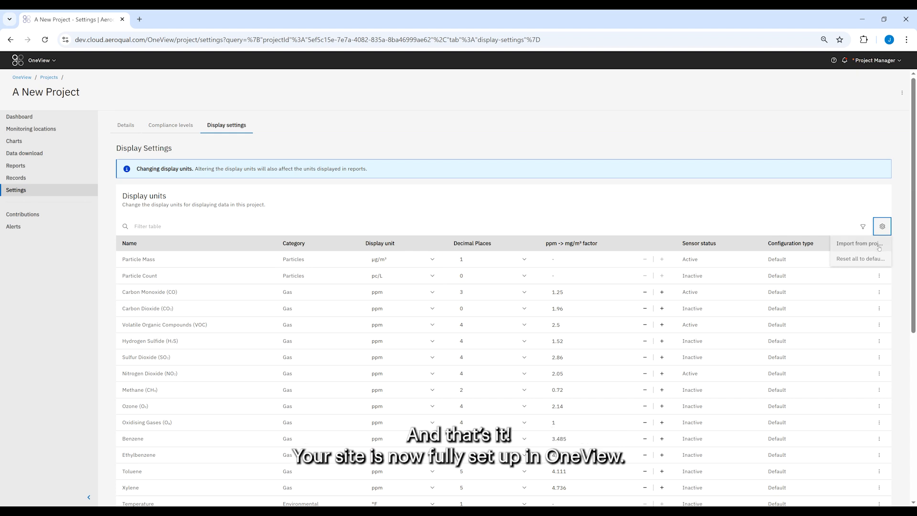
click(879, 247)
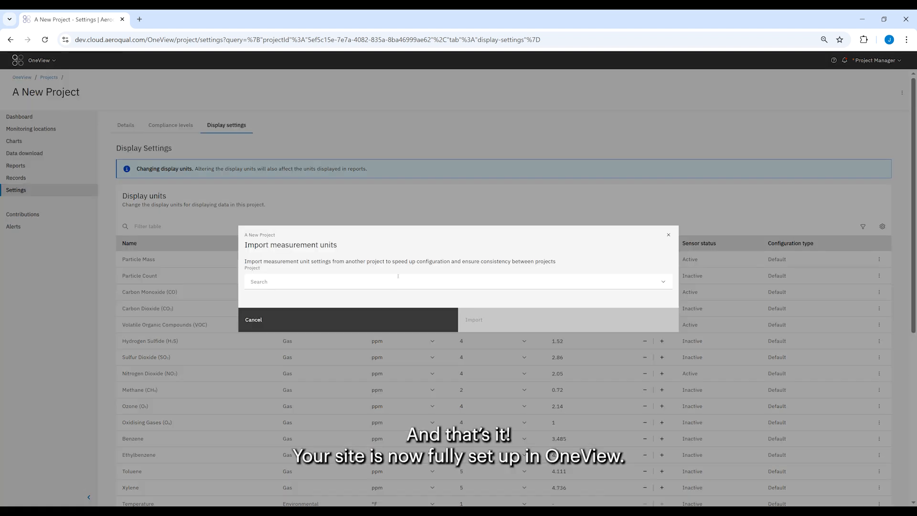
click(378, 321)
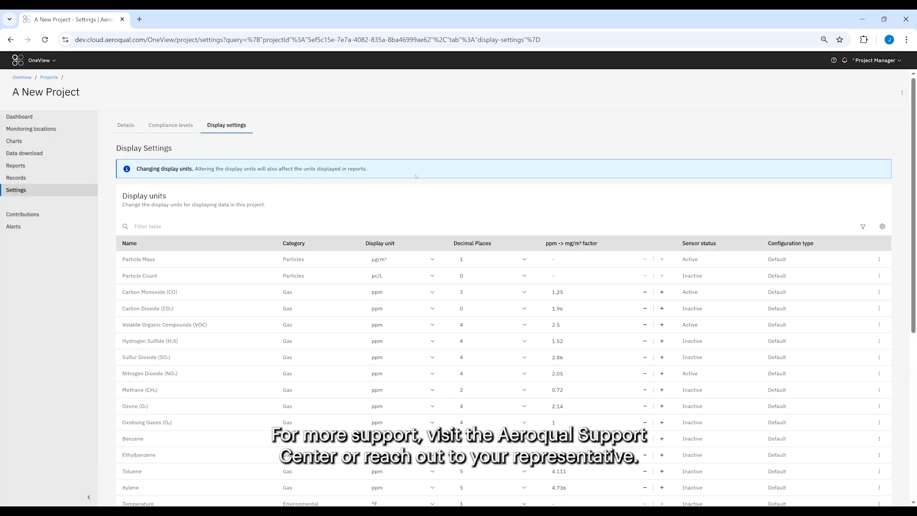